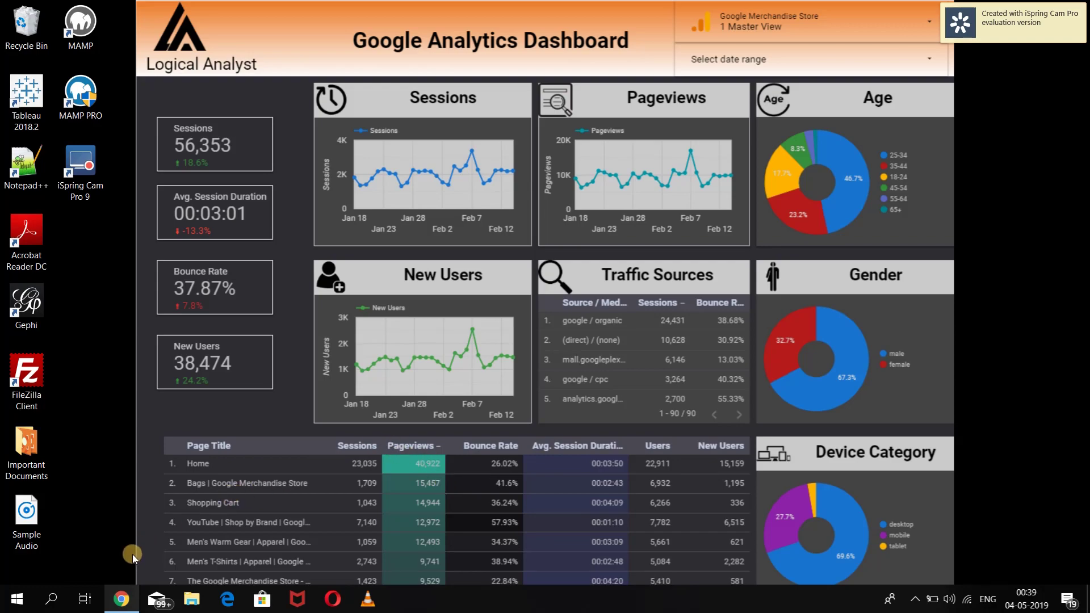
Open Chrome to the Web Store results for 'tag manager injector'.
click(121, 599)
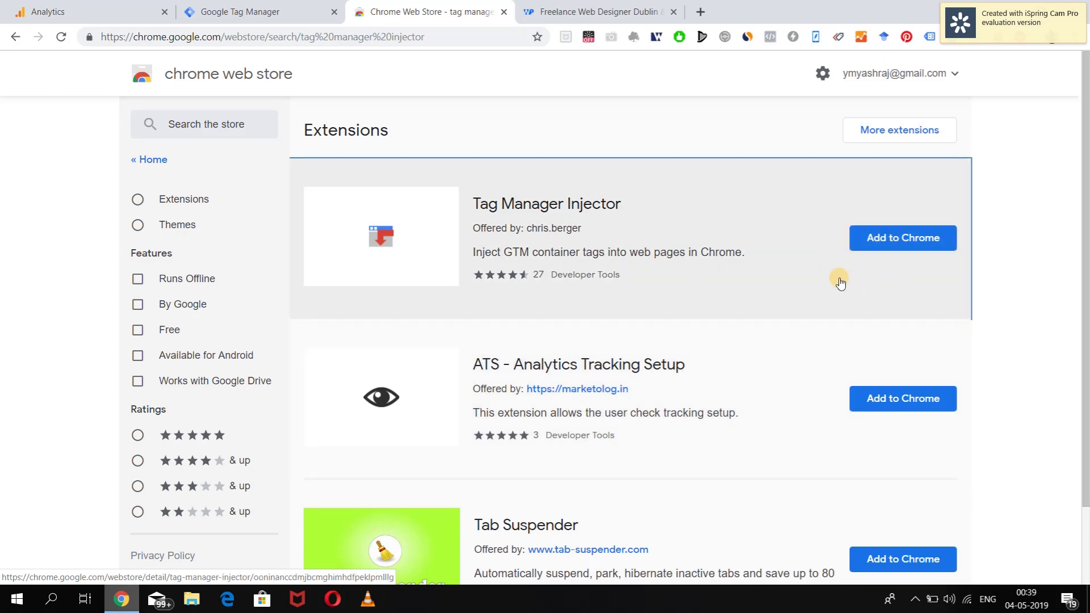
Install the Tag Manager Injector extension and close the 'has been added' notice.
click(904, 249)
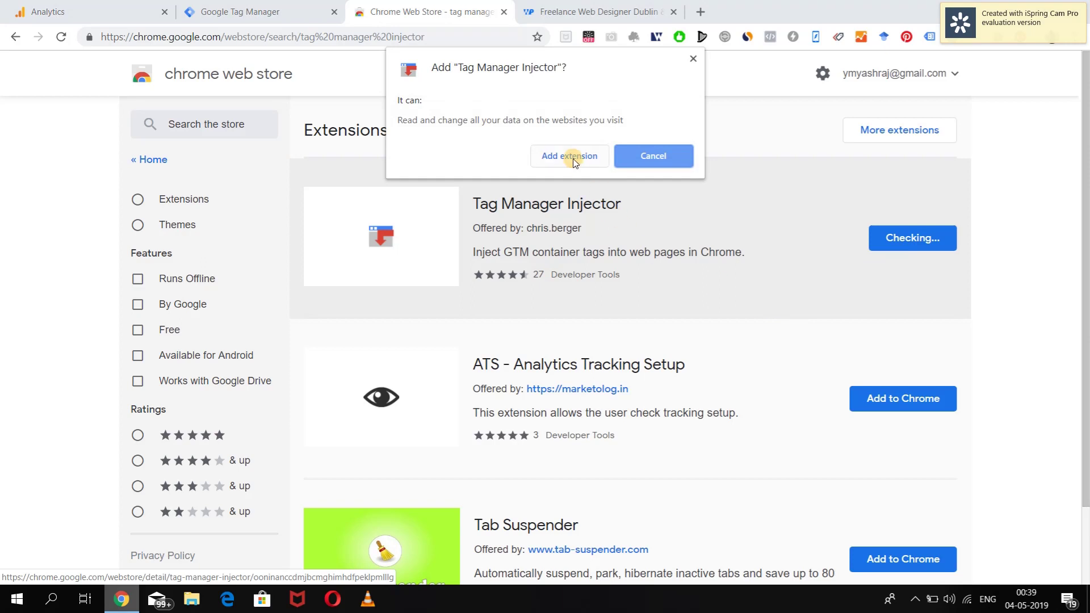
click(572, 159)
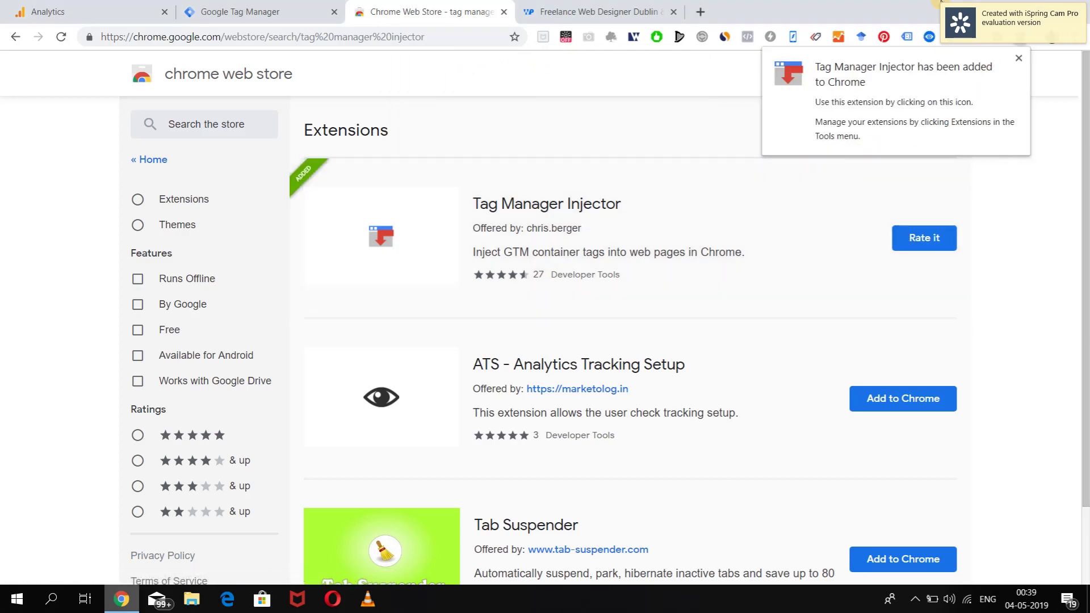
click(1019, 59)
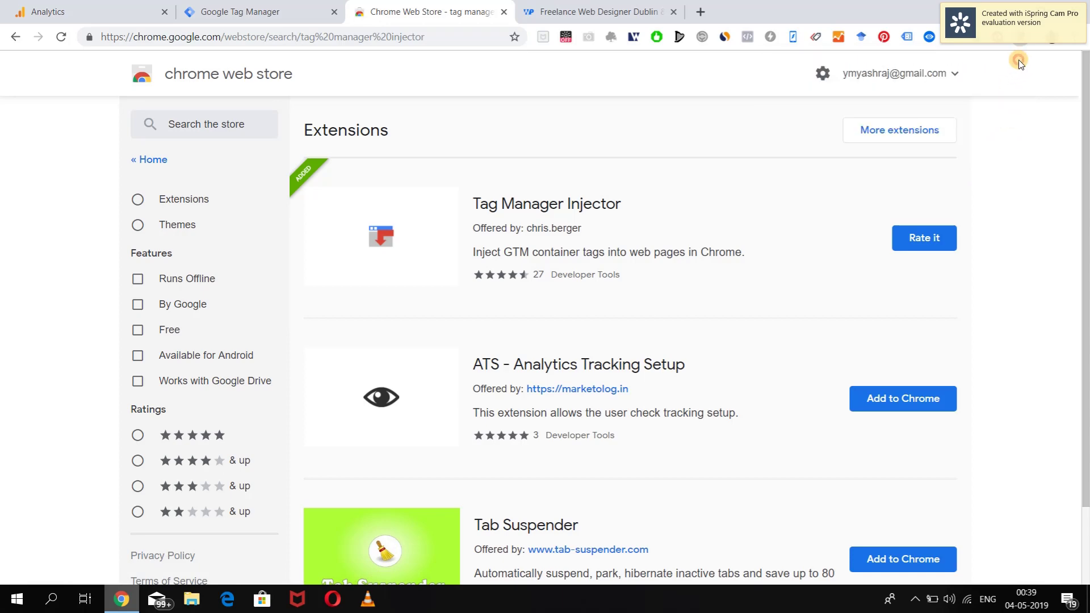
Move the Tag Manager Injector toolbar icon into the first extension slot.
click(591, 38)
drag(592, 43, 538, 45)
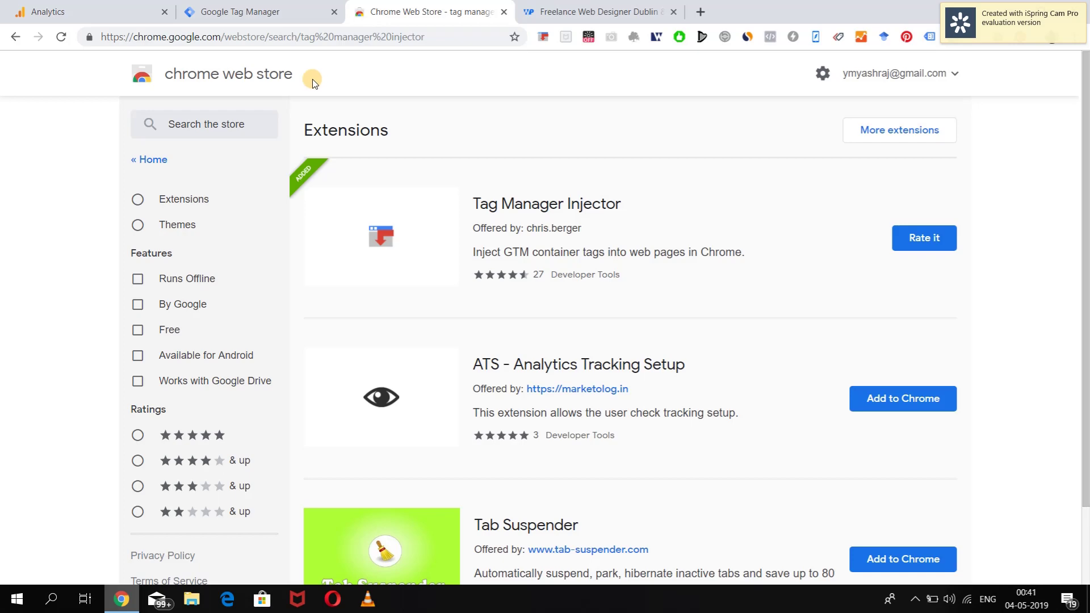
On wp-advice.com, collapse the GTM preview panel and reload the page.
click(253, 20)
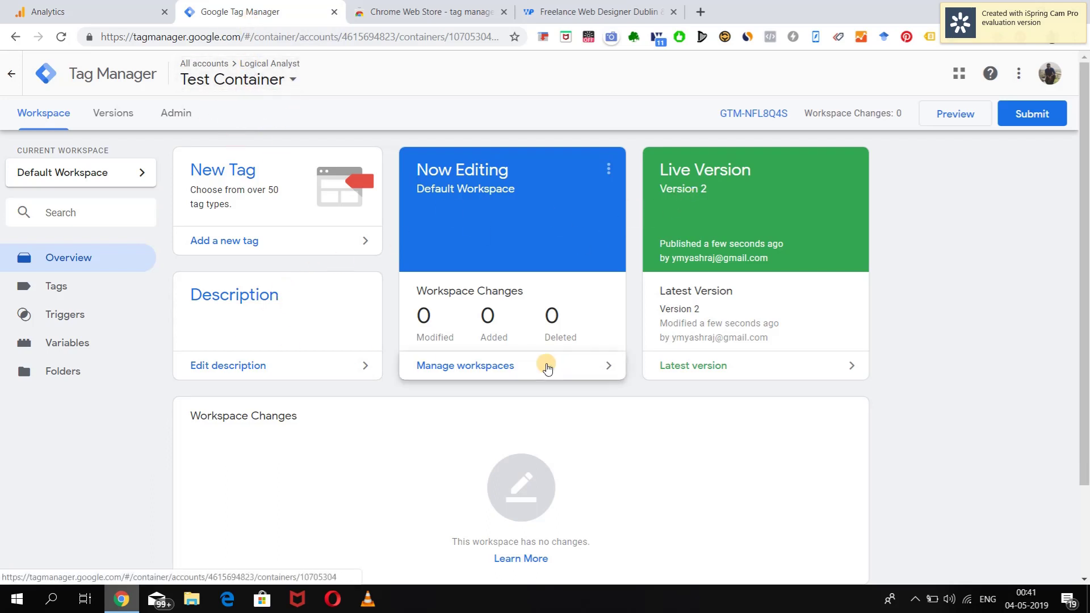
click(570, 12)
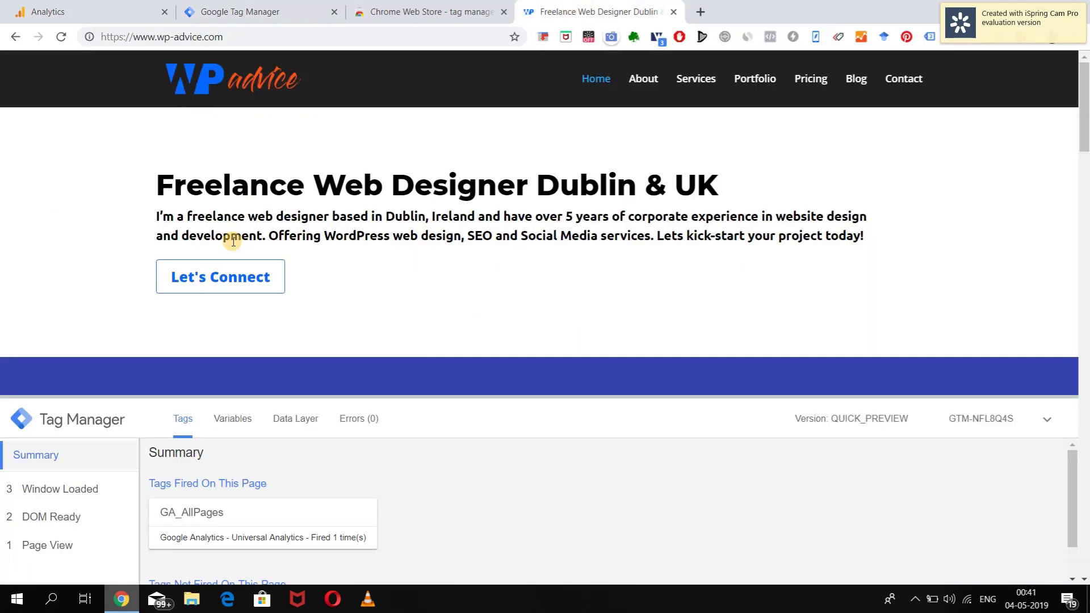
click(1039, 422)
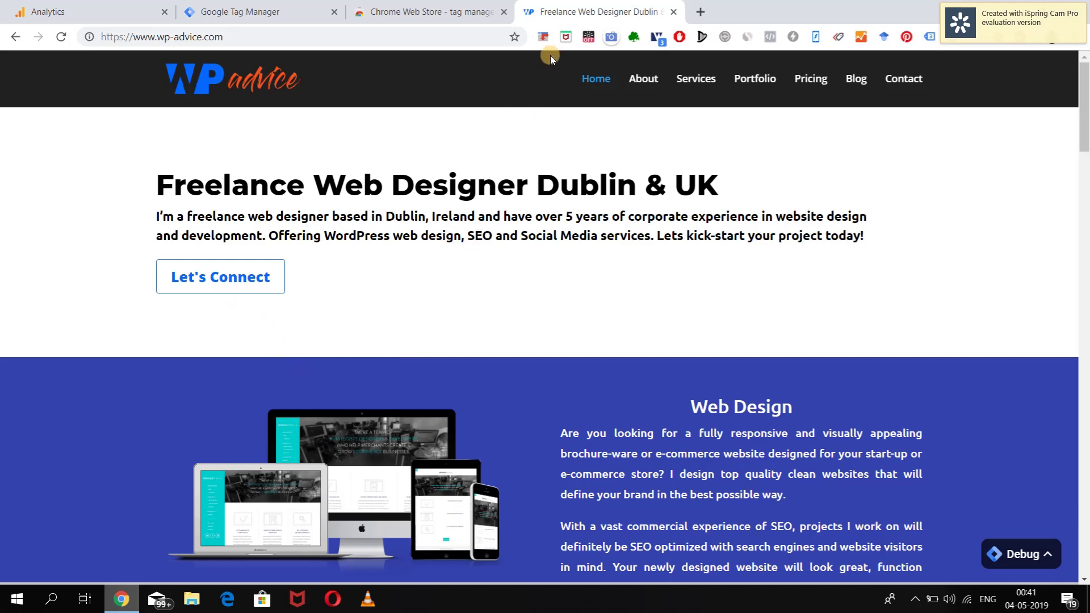
click(540, 38)
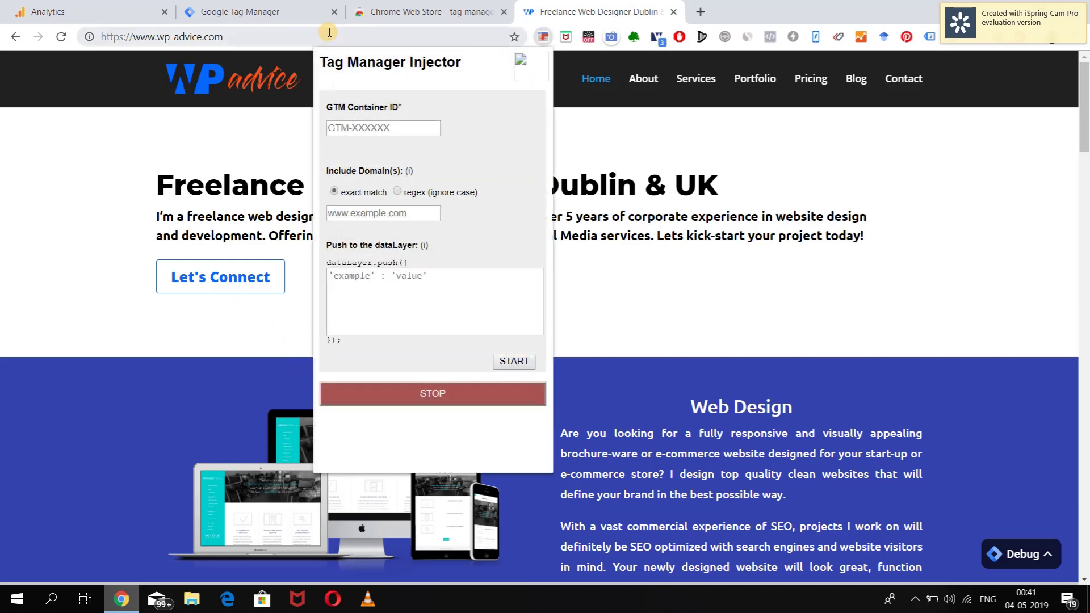
click(267, 11)
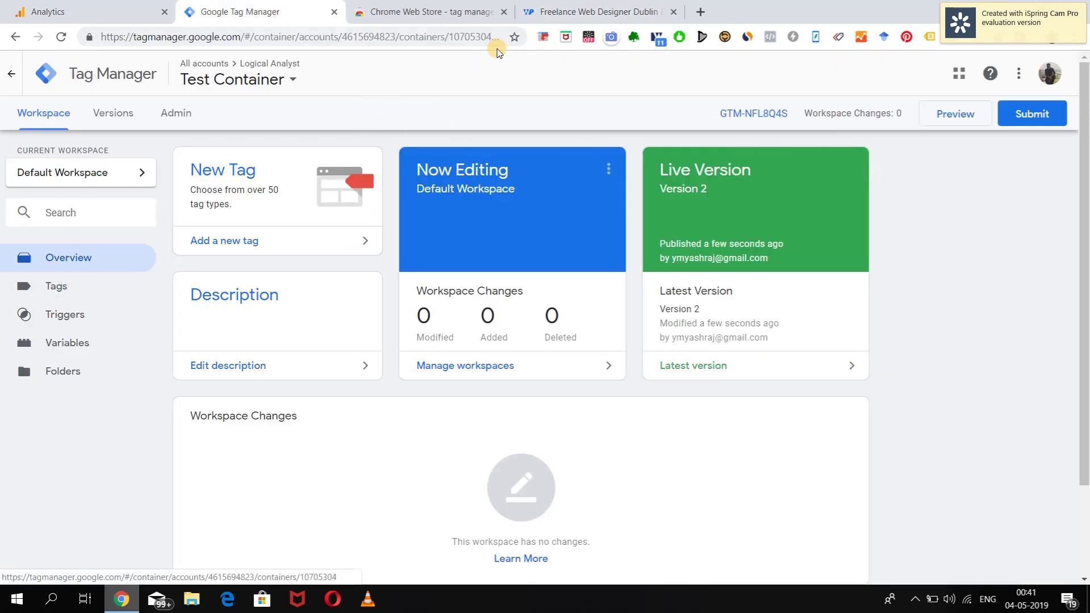
click(559, 11)
click(61, 36)
Copy container ID GTM-NFL8Q4S from GTM Admin and return to wp-advice.com.
click(208, 8)
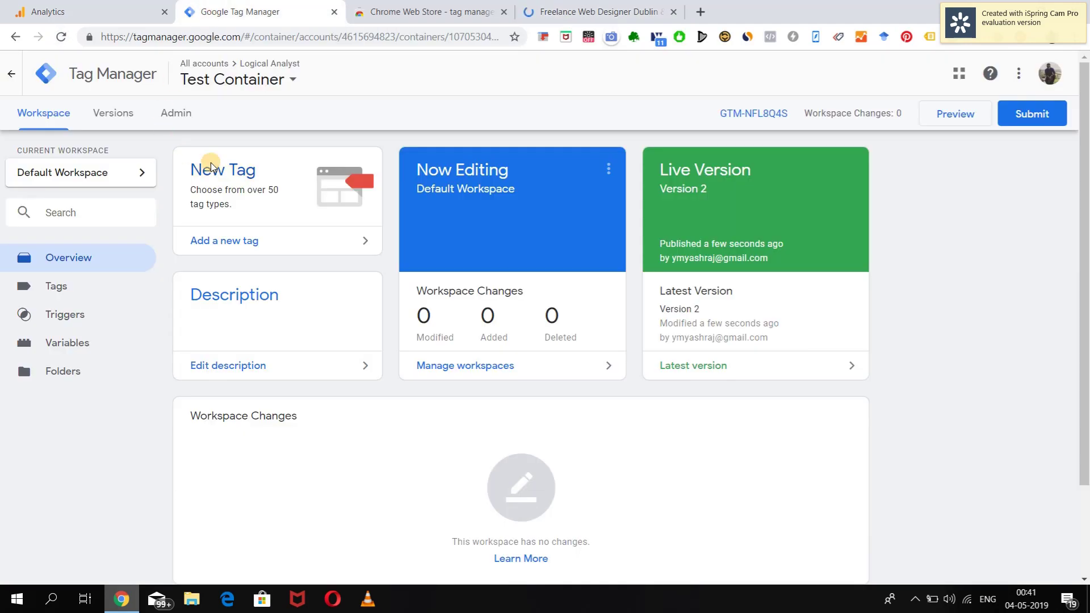
click(173, 114)
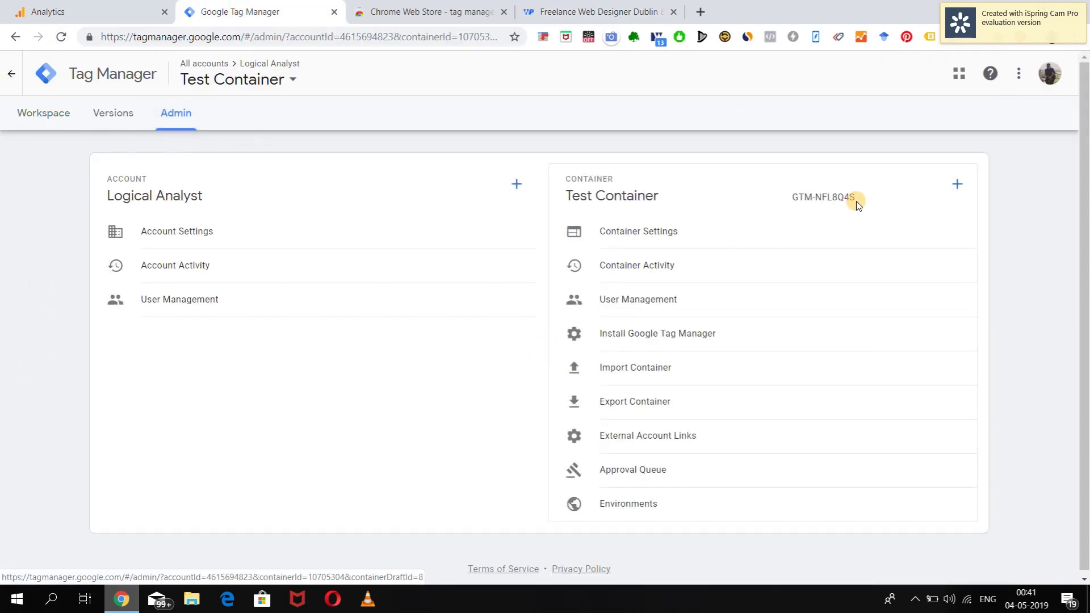
drag(856, 196, 792, 204)
key(ctrl+c)
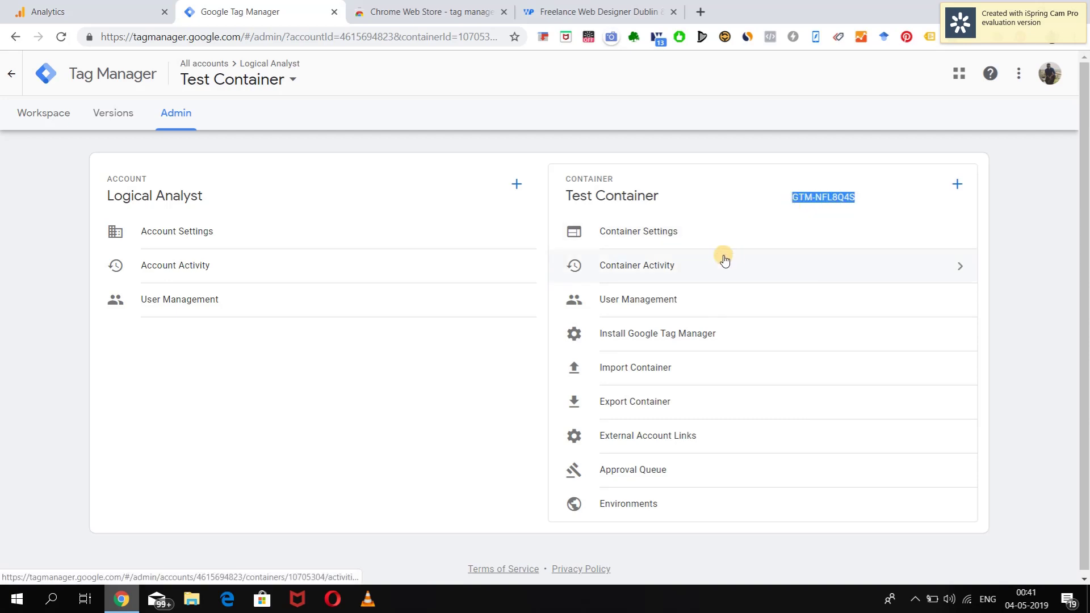
click(574, 14)
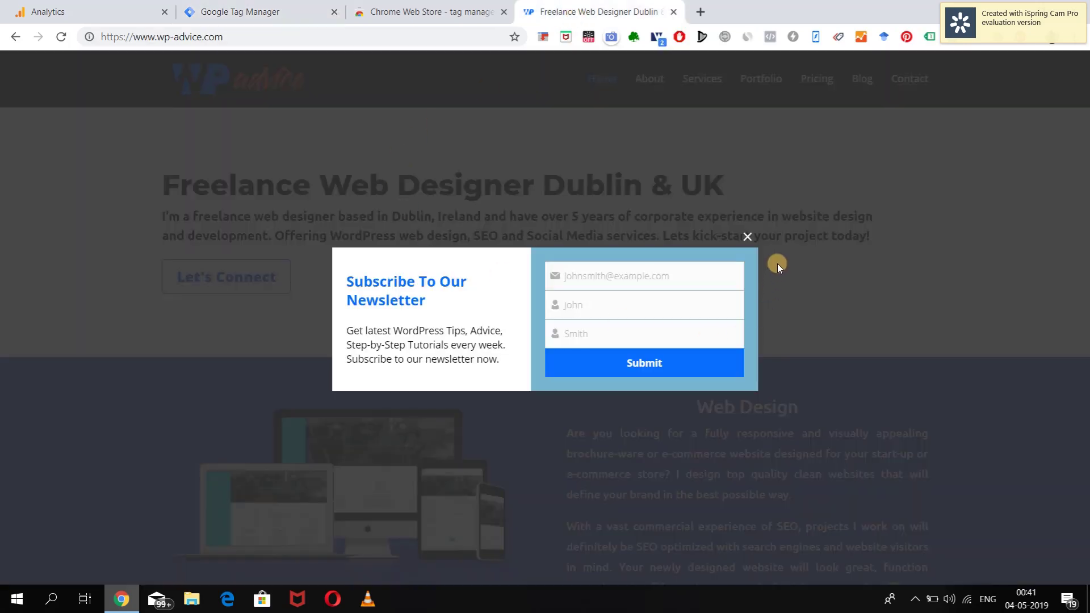
click(747, 238)
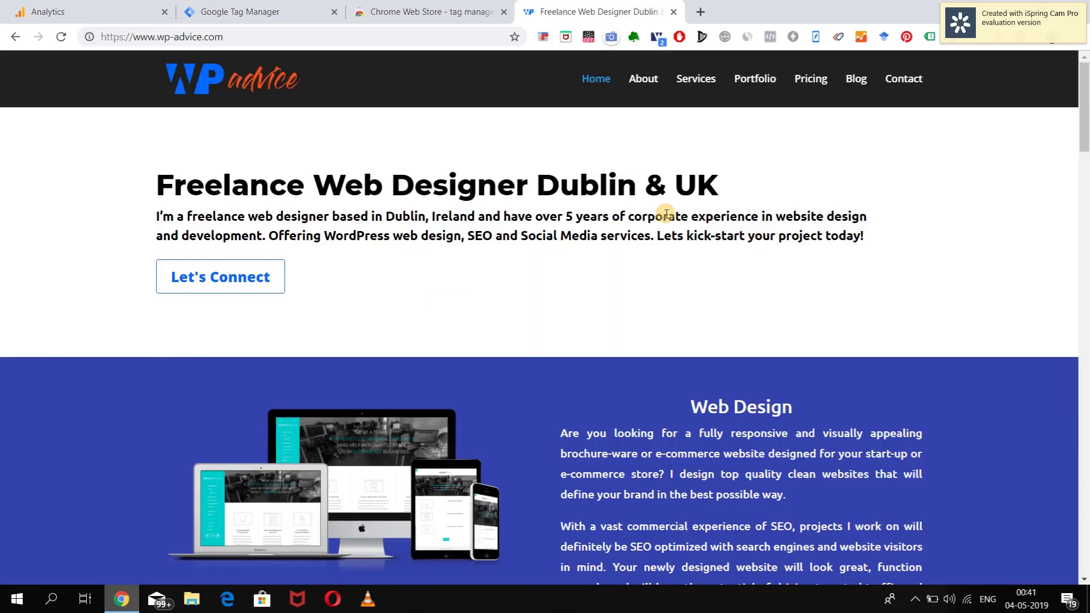
click(542, 37)
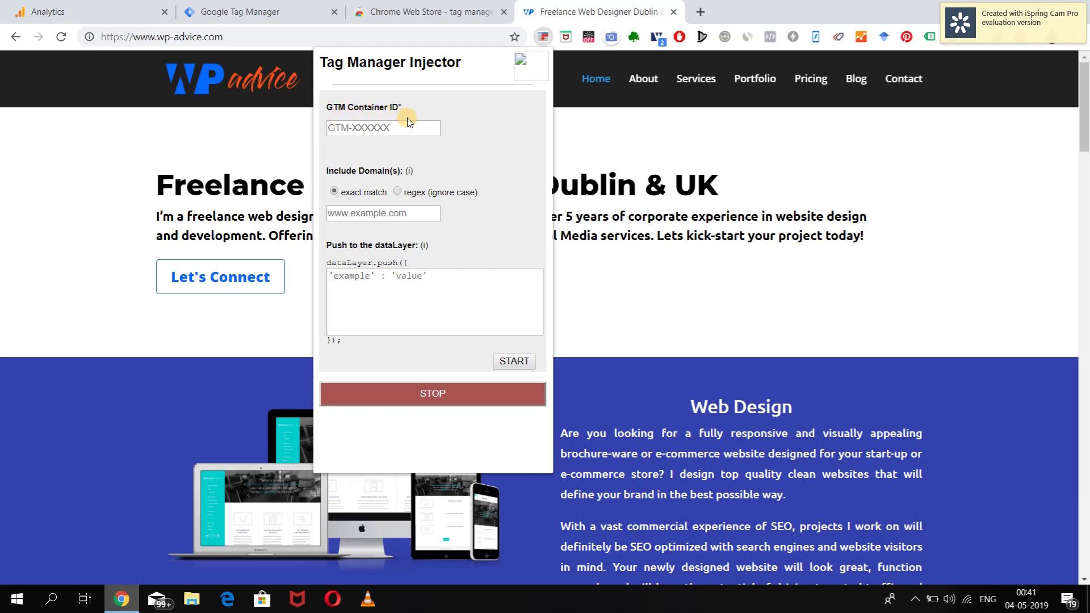
click(386, 129)
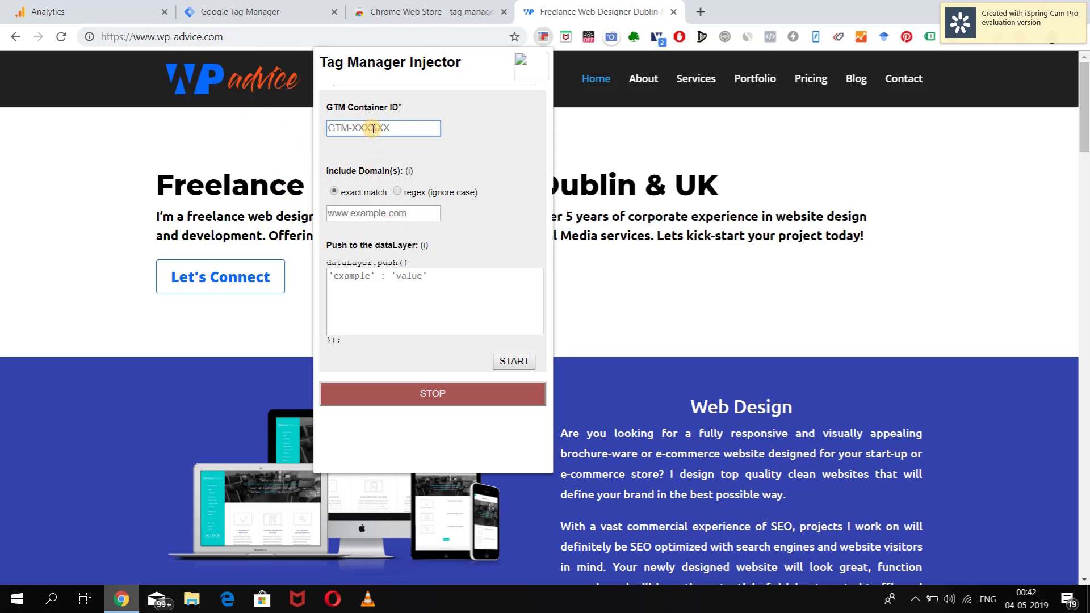
key(ctrl+v)
click(340, 215)
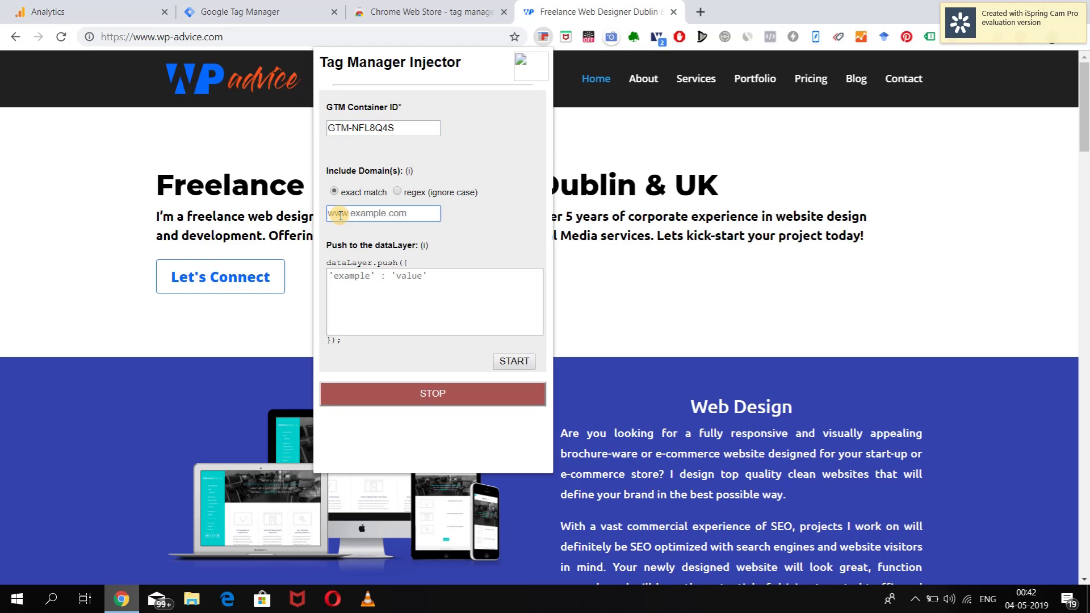
text(www.wp-advice.com)
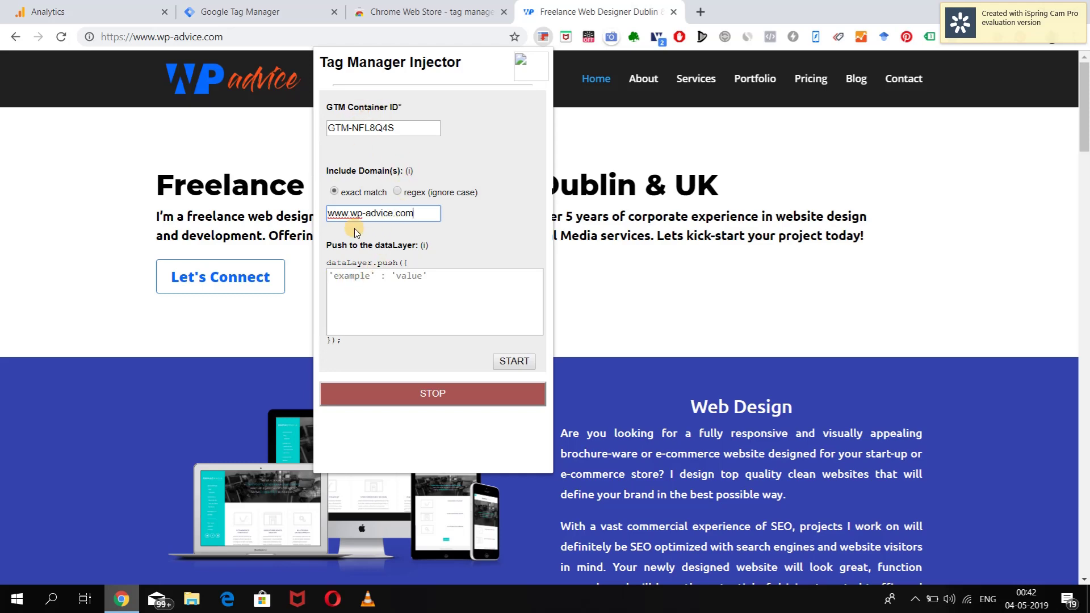
click(513, 362)
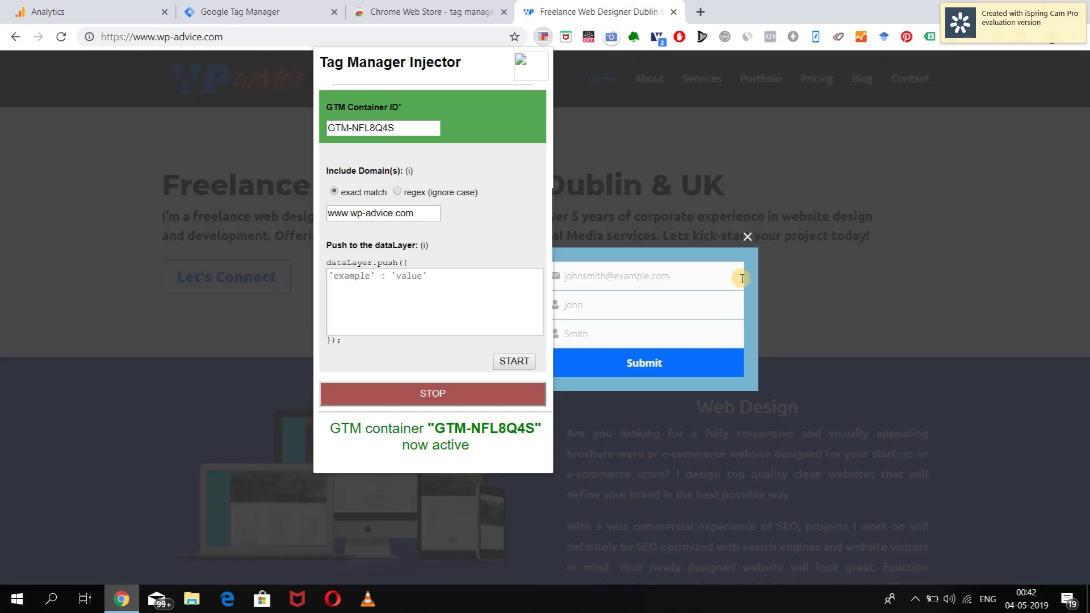
click(747, 240)
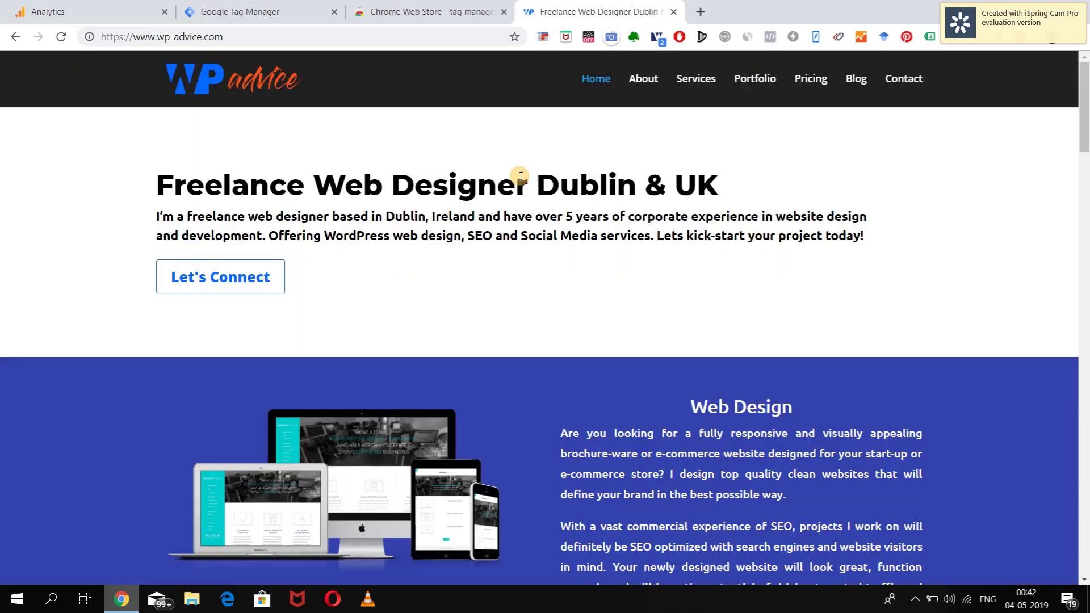
Create a new tag from the Test Container workspace's empty Tags list.
click(260, 16)
click(46, 113)
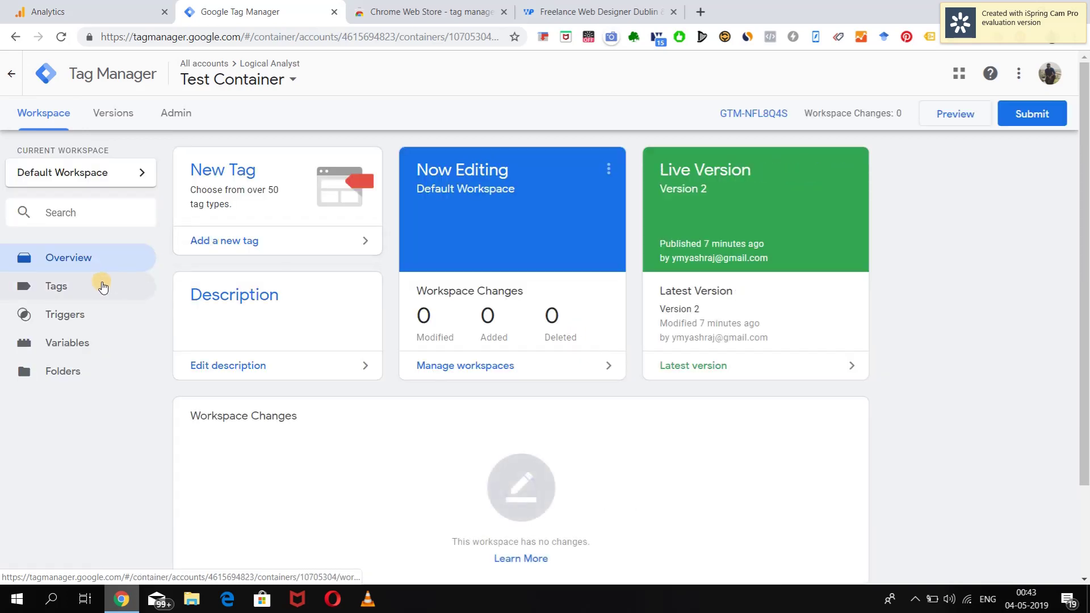
click(97, 286)
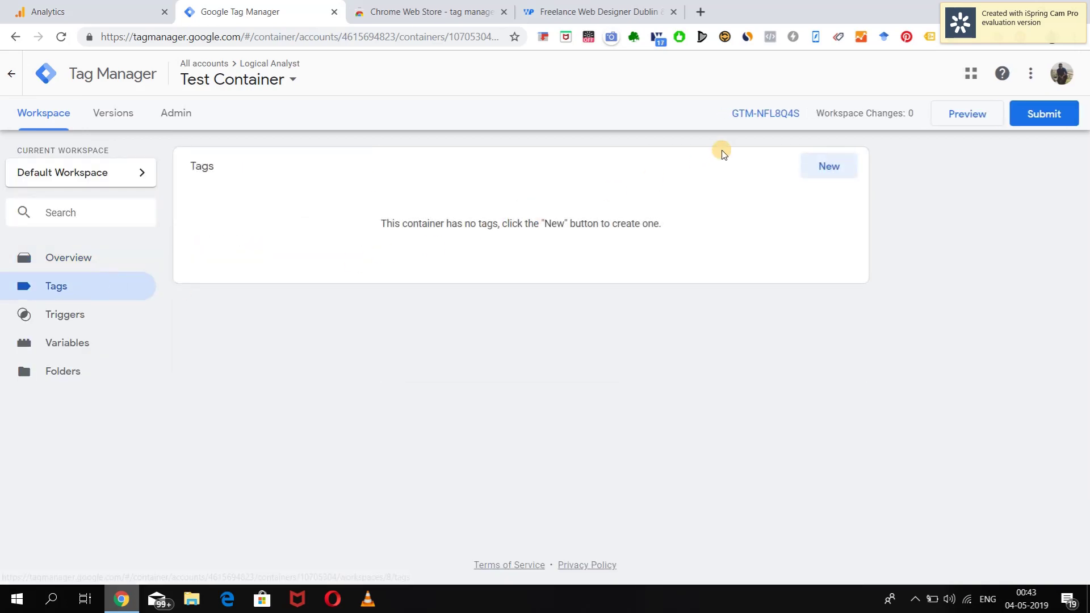
click(816, 166)
Make a Universal Analytics tag named 'Google Analytics Sample Pageview Tag' using the Google Analytics Settings variable.
click(272, 66)
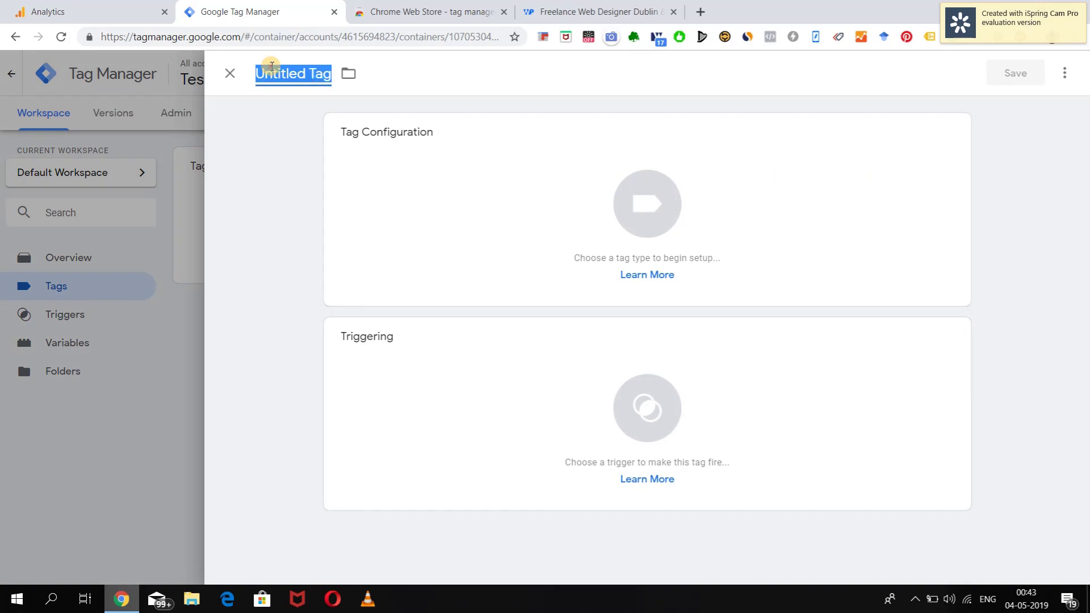
text(Google A)
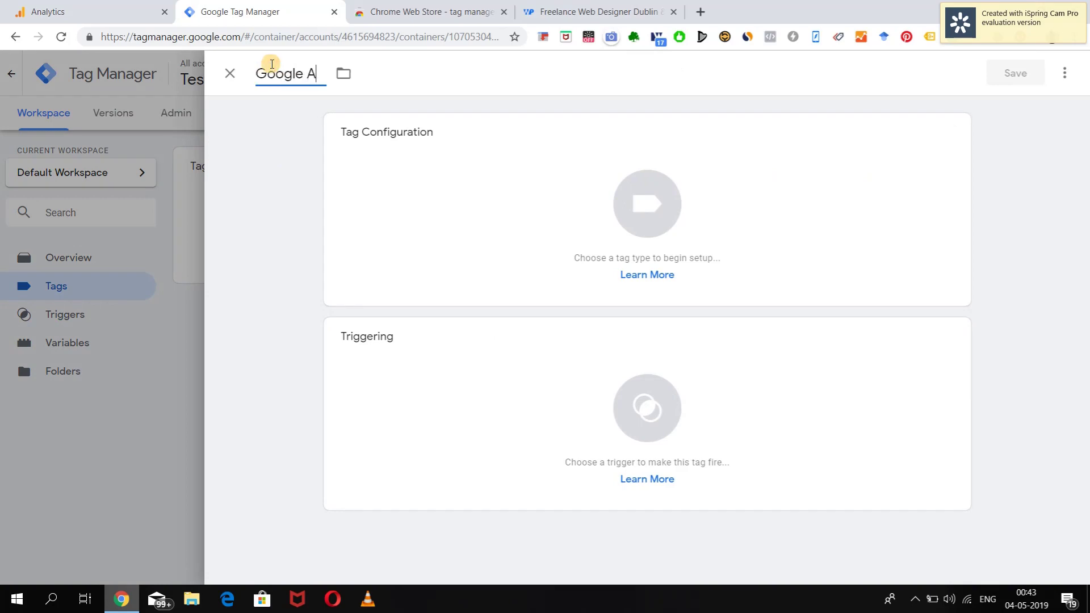
text(Nal)
key(BackSpace)
key(BackSpace)
text(nalytics)
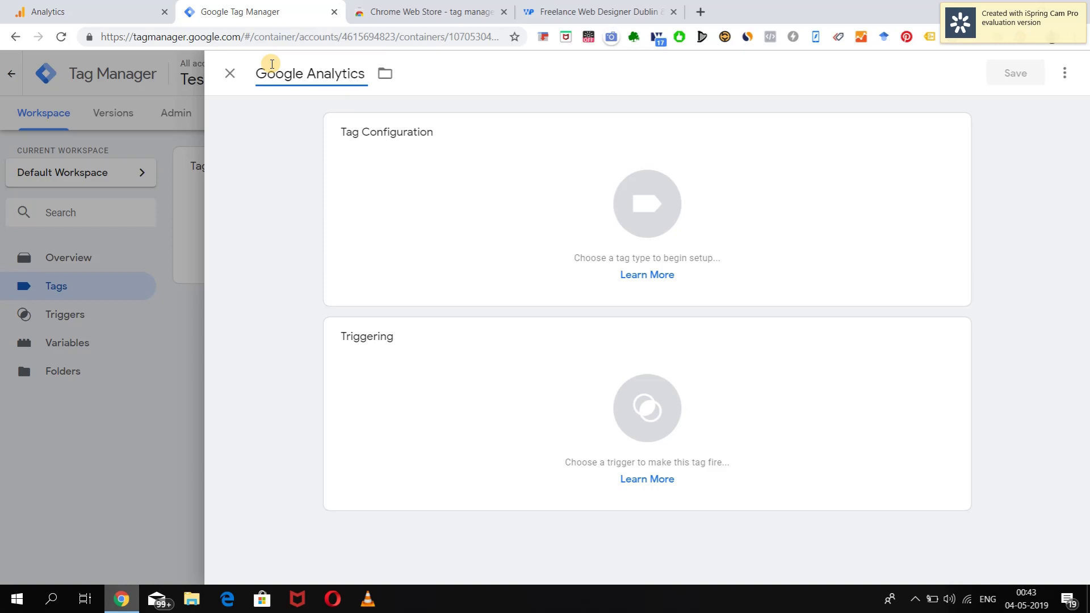
text( Sample Pa)
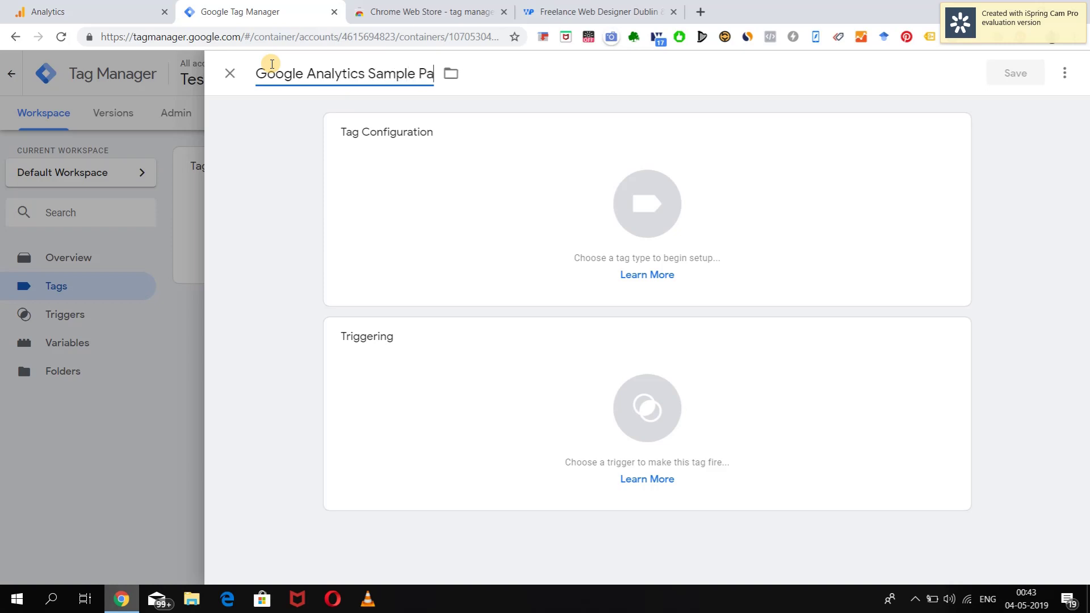
text(geview Tag)
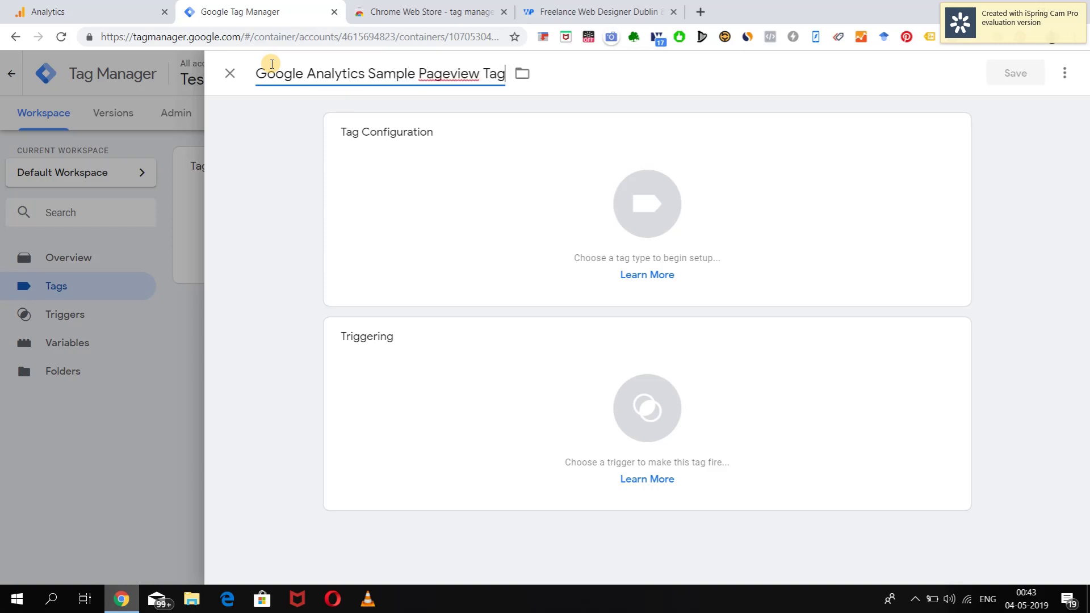
click(652, 216)
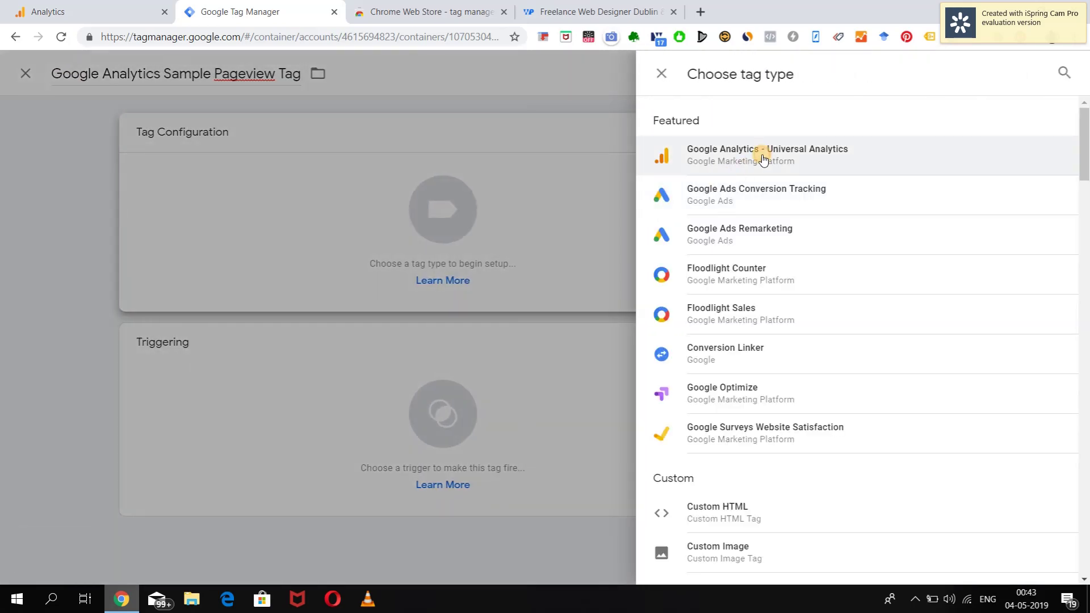
click(763, 156)
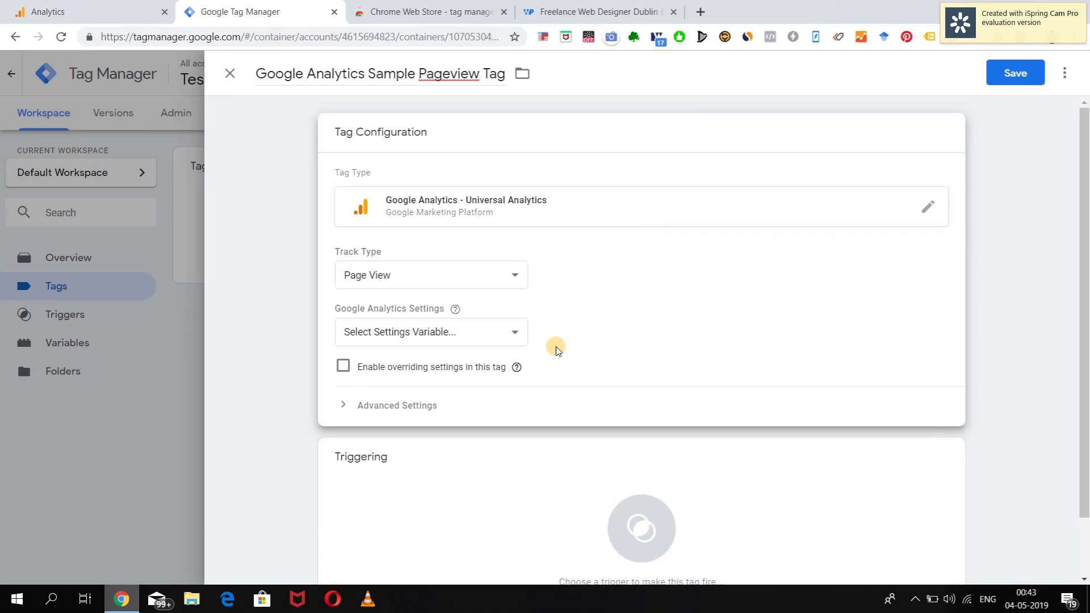
click(512, 335)
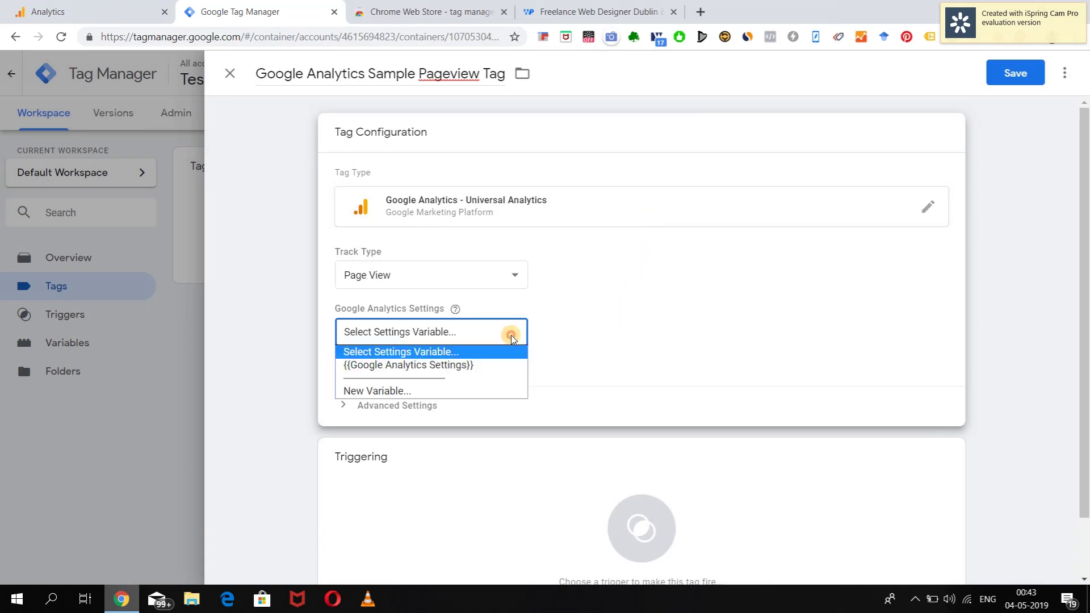
click(470, 366)
scroll(673, 385, down, 2)
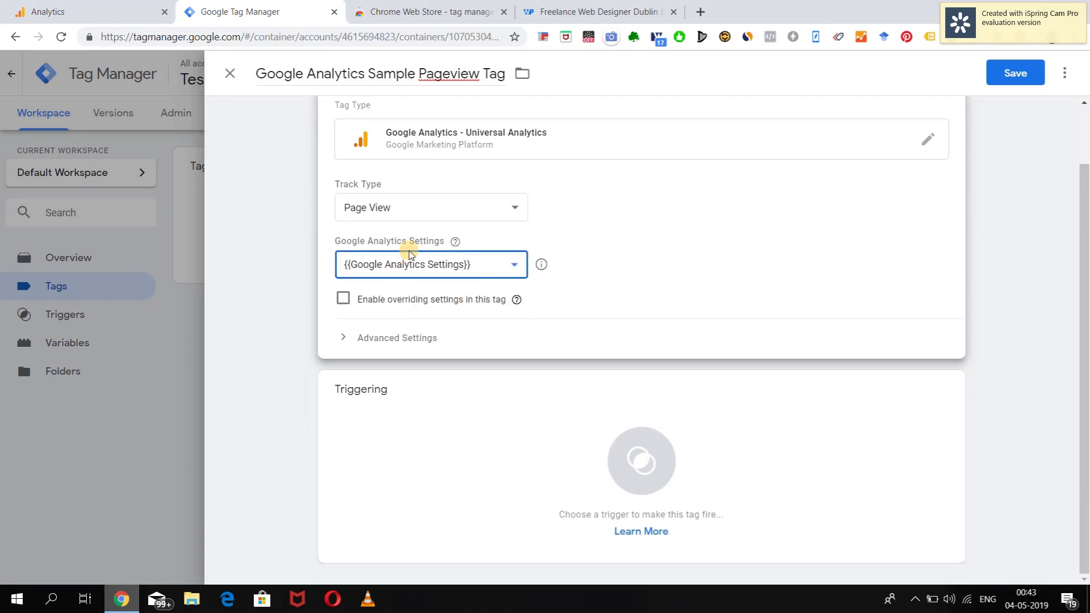
Set the tag's trigger to All Pages and save it.
click(638, 461)
click(267, 135)
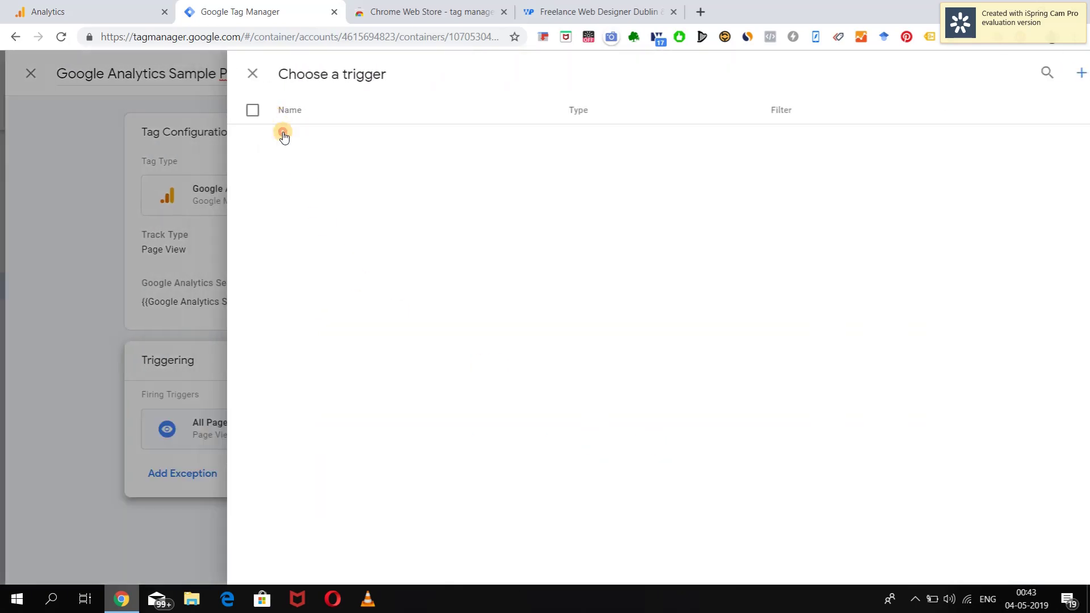
click(1016, 74)
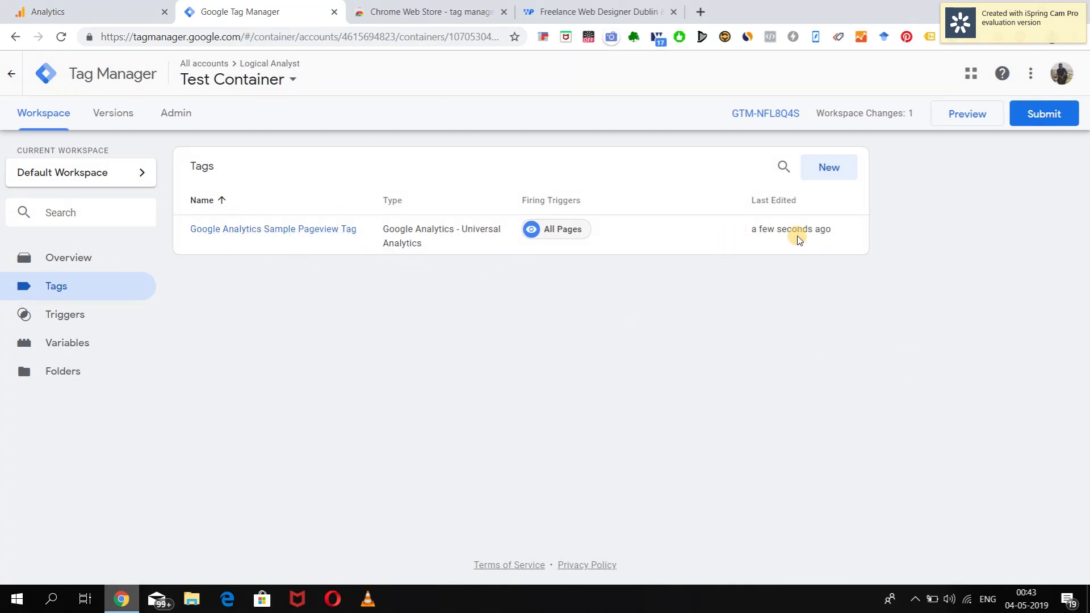
Enter Preview mode for the workspace and go back to the Freelance Web Designer Dublin tab.
click(965, 116)
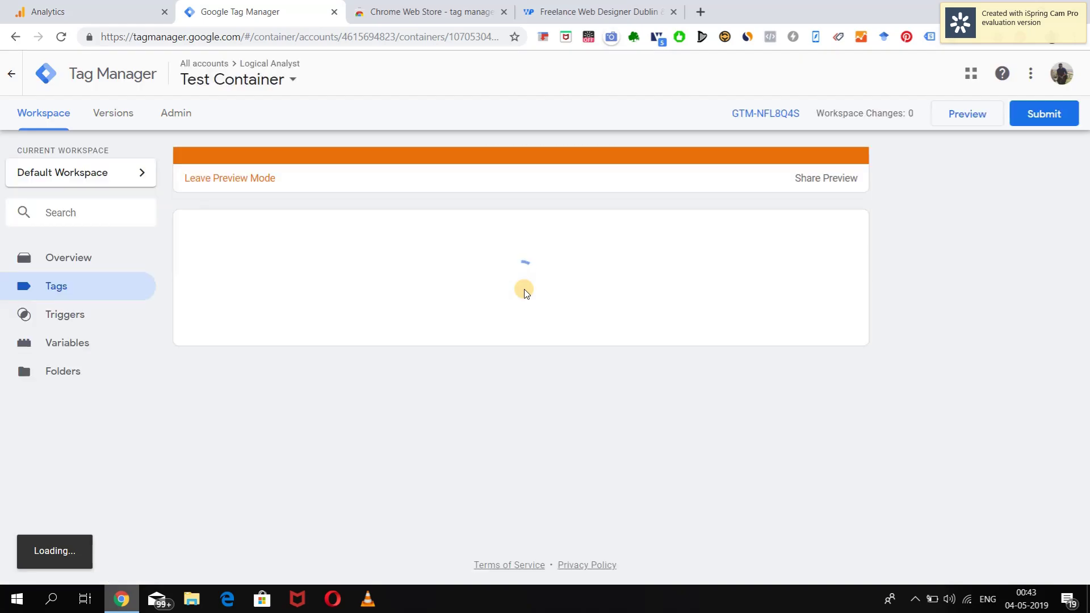
click(545, 13)
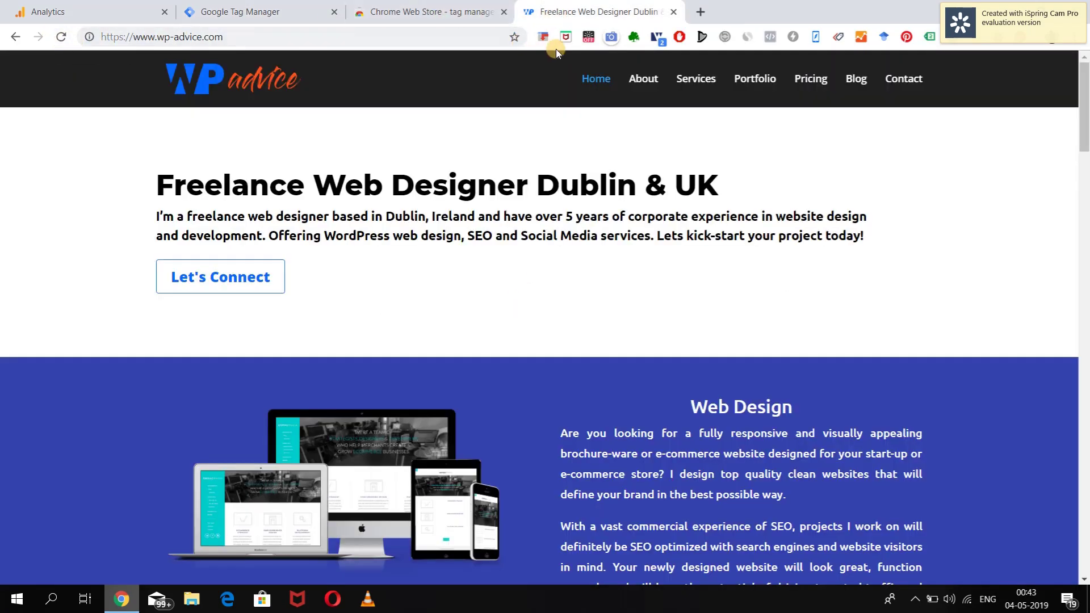
Re-inject GTM-NFL8Q4S with Tag Manager Injector, then close the injector and newsletter popups.
click(544, 37)
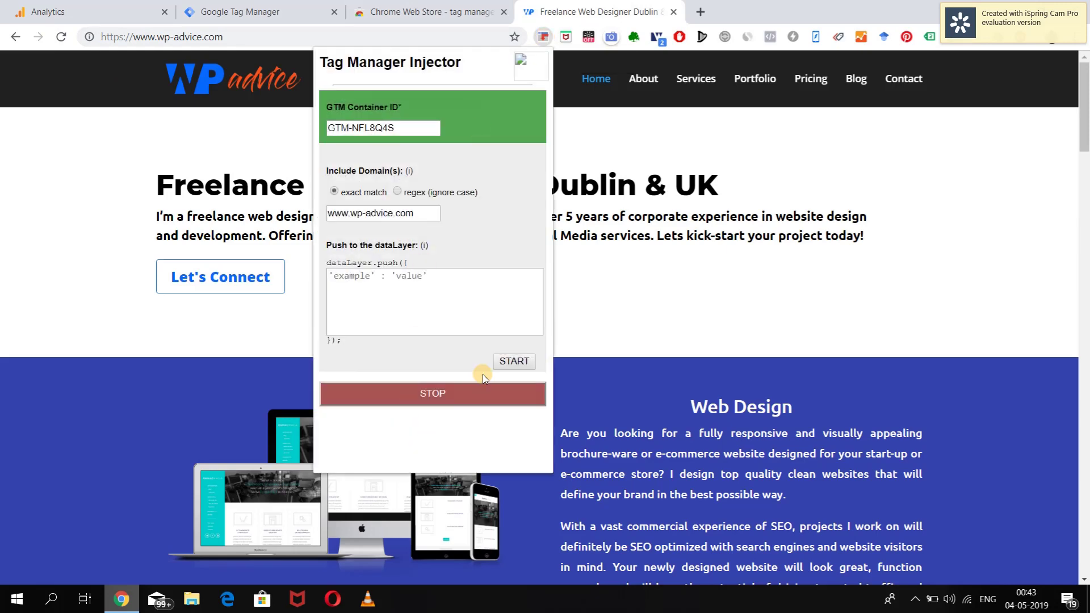
click(513, 362)
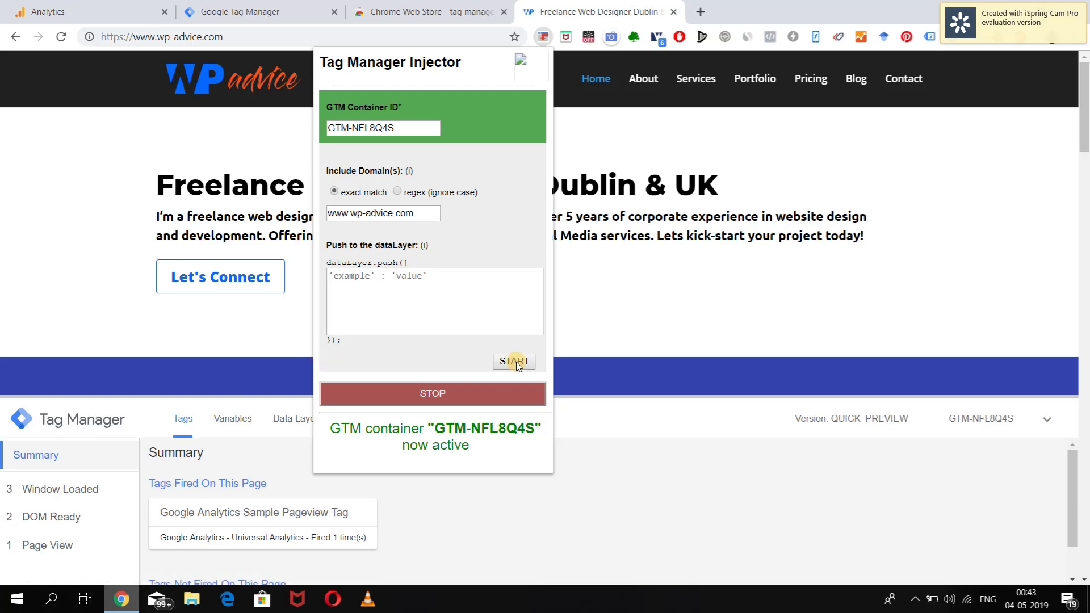
click(671, 336)
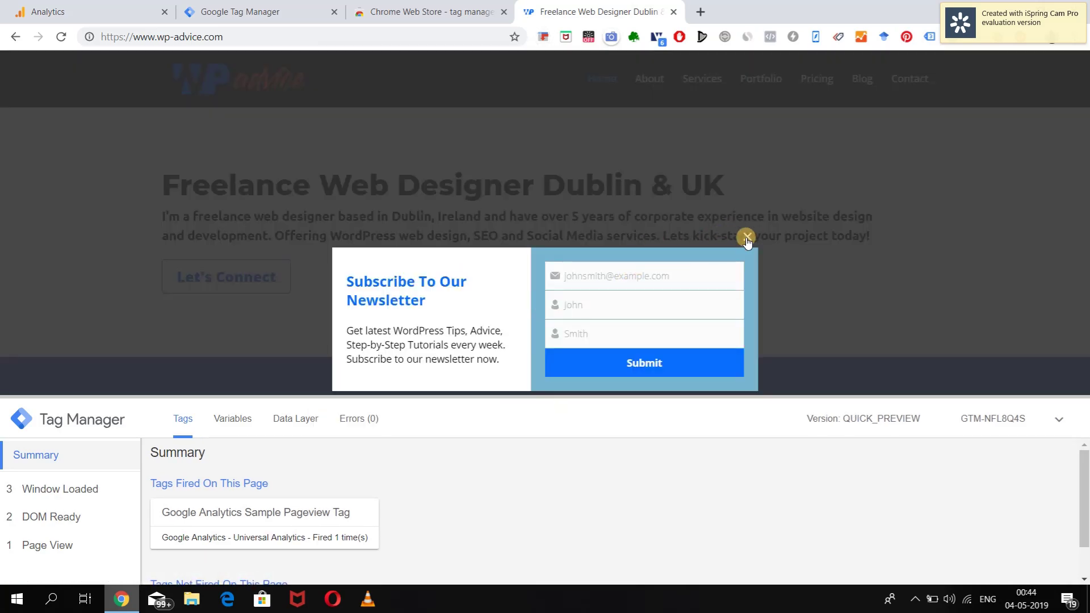
click(747, 238)
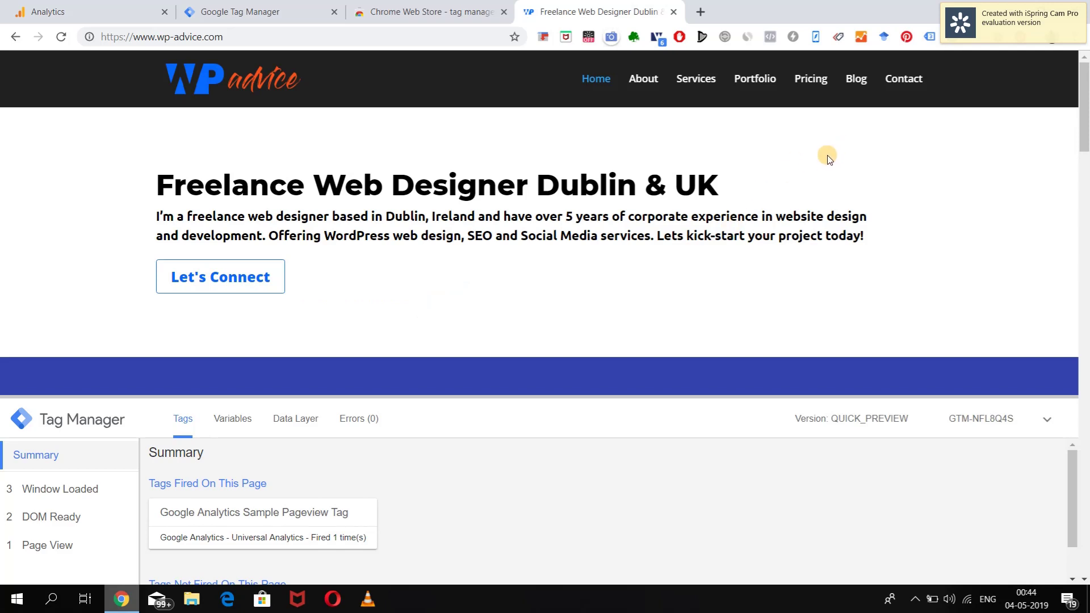
Enlarge the debug pane and open the Sample Pageview Tag fired on Page View.
scroll(504, 491, down, 1)
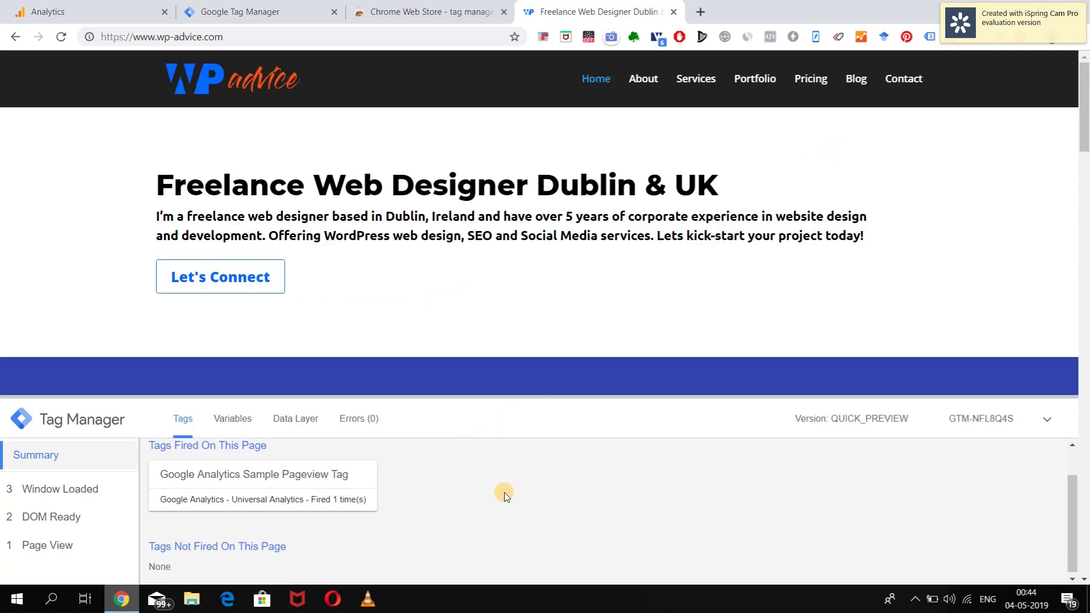
scroll(504, 493, up, 1)
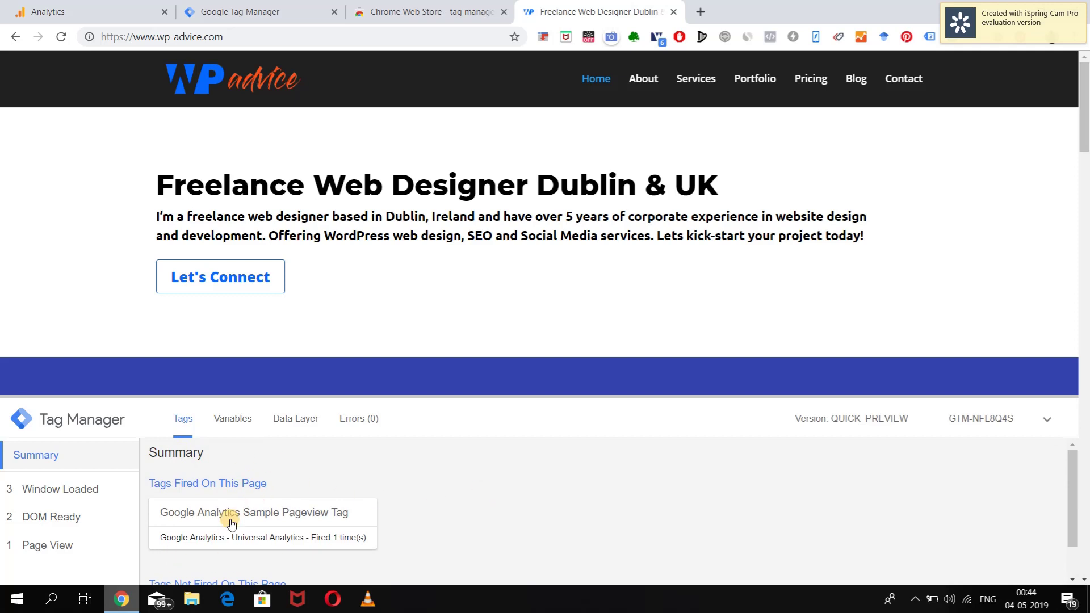
drag(552, 400, 540, 223)
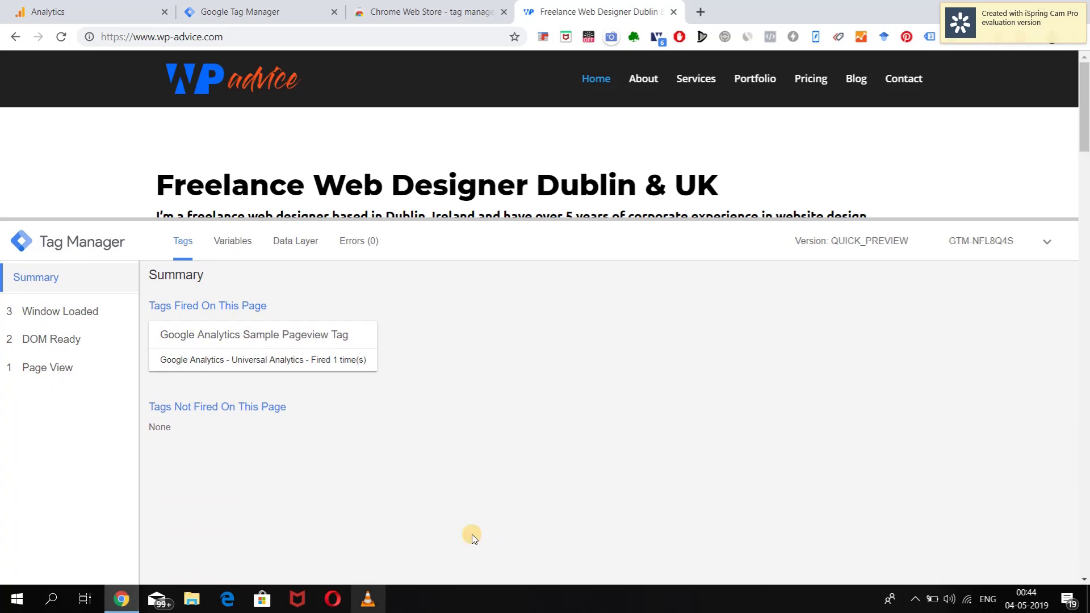
click(52, 370)
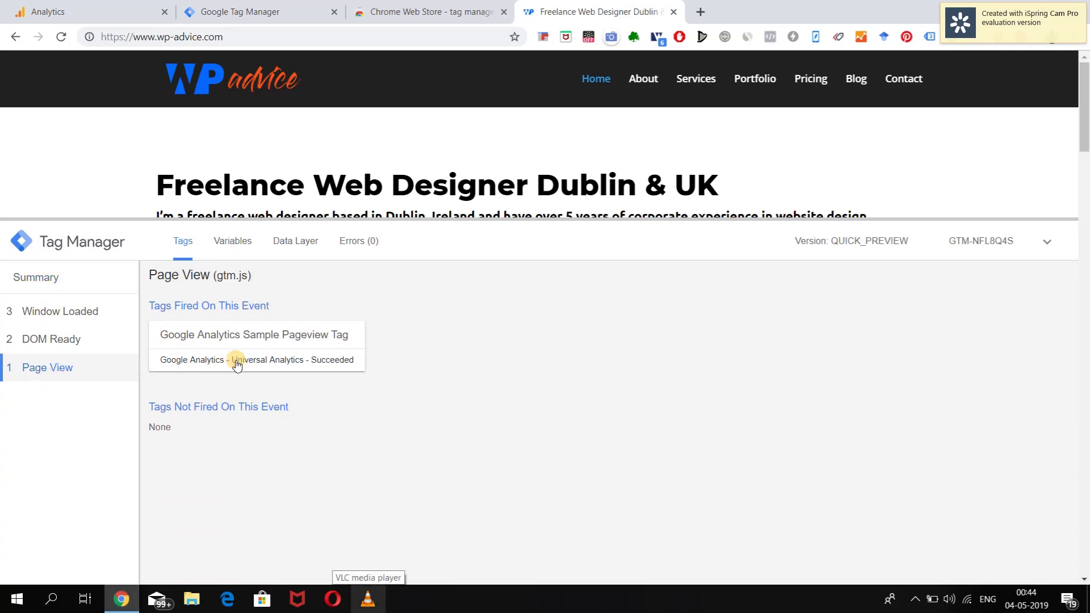
click(237, 359)
Review the tag's Analytics settings and Succeeded firing status, then switch to Google Analytics.
scroll(272, 403, down, 3)
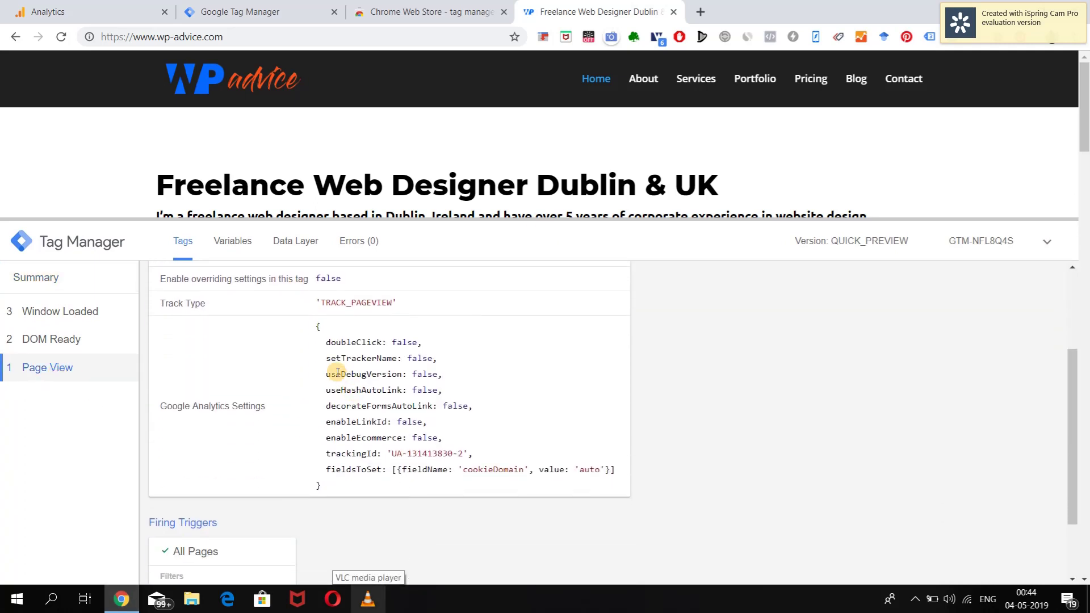
drag(326, 345, 632, 470)
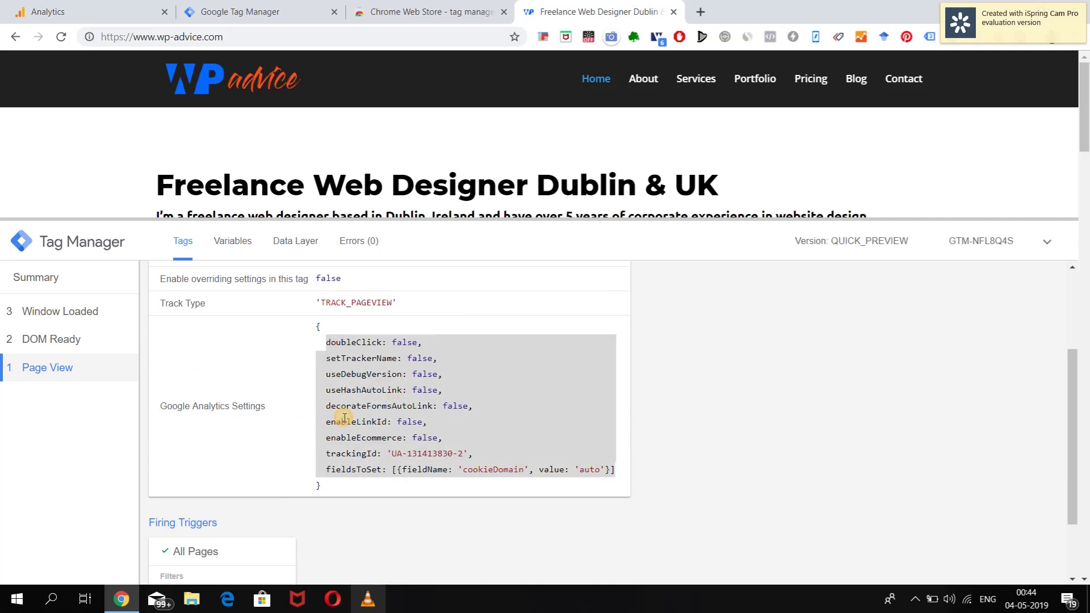
scroll(343, 418, up, 3)
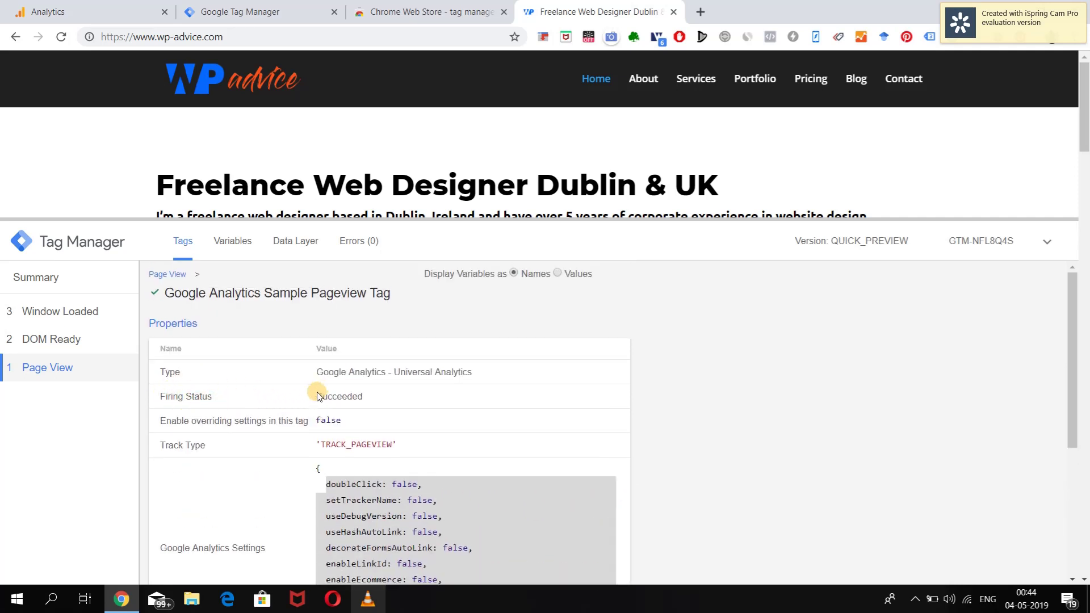
drag(316, 396, 382, 405)
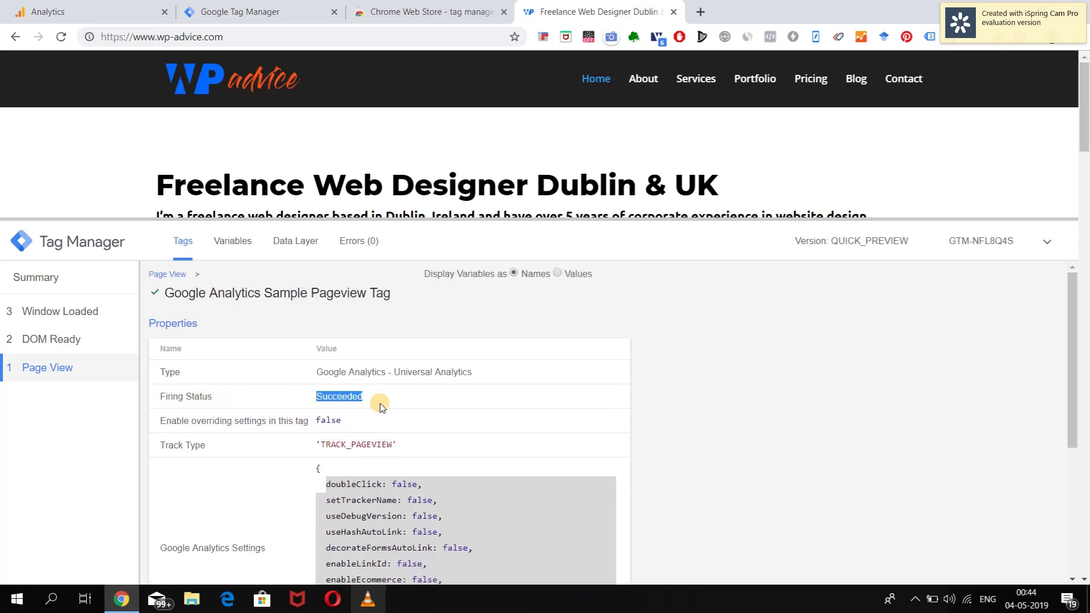
click(448, 399)
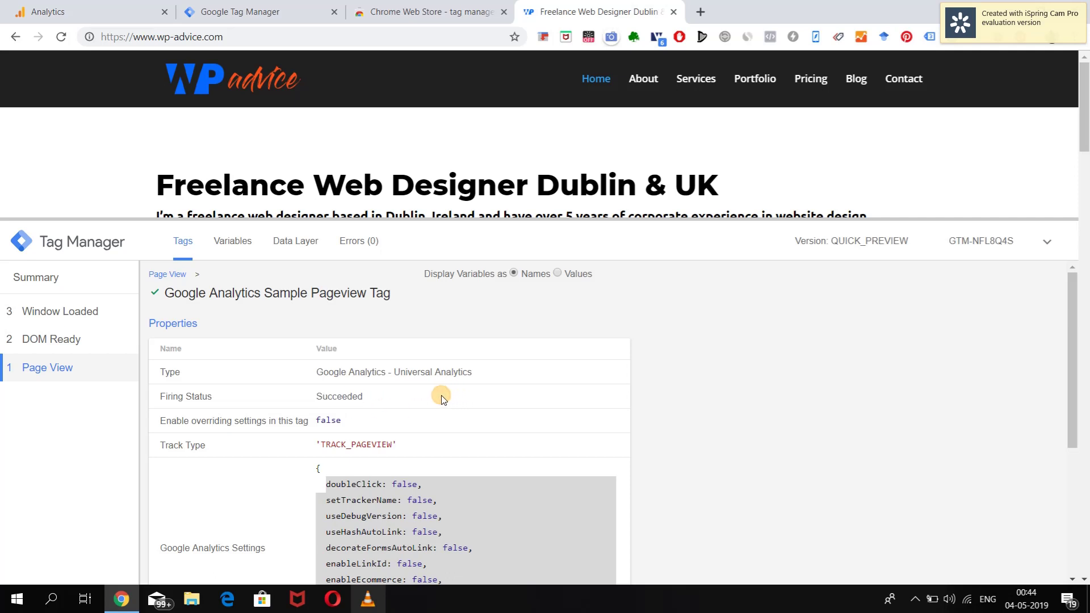
click(98, 12)
Check the Analytics Real-Time Overview for 1 active user on page '/', then return to wp-advice.com.
click(78, 231)
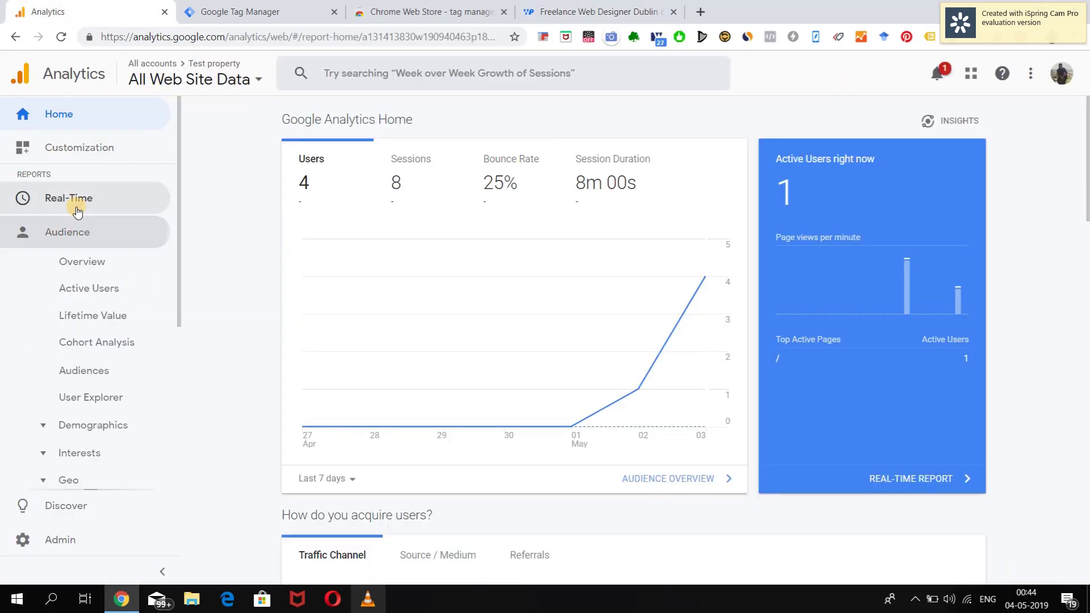
click(78, 211)
click(76, 228)
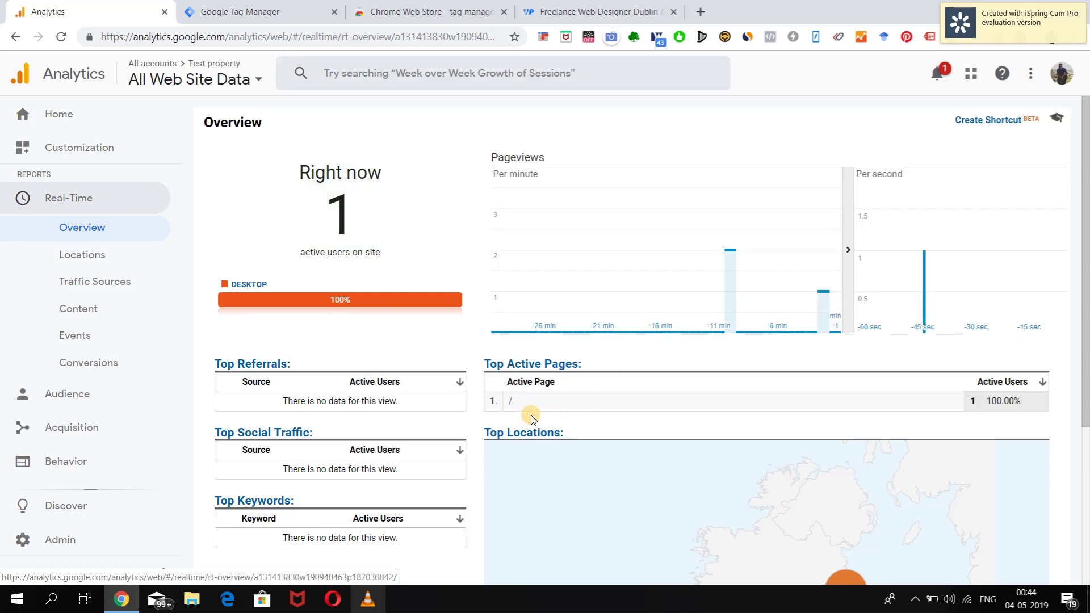
click(580, 7)
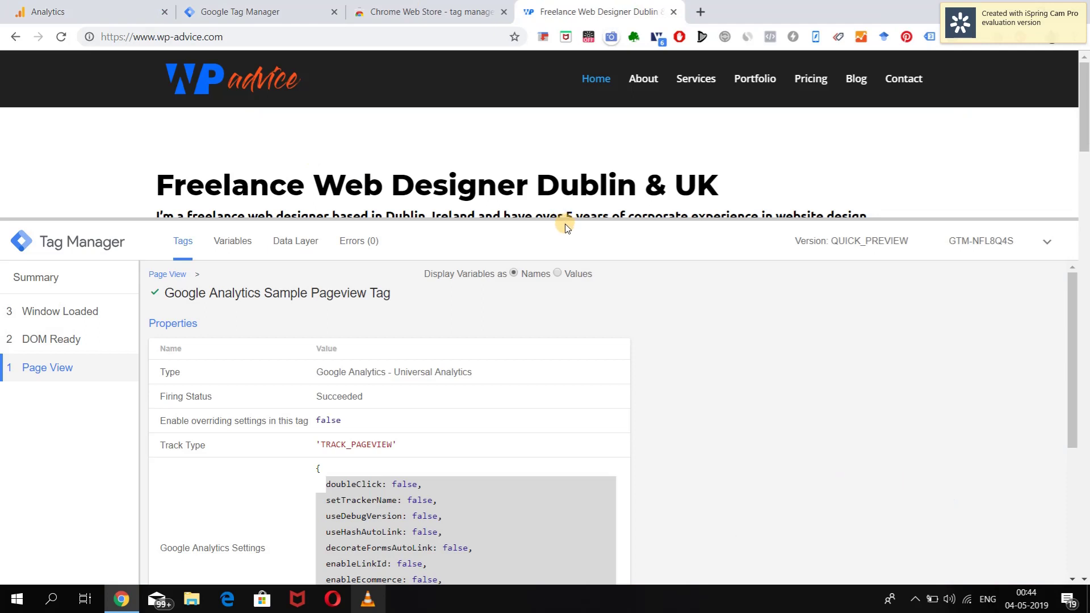
Shrink the wp-advice.com debug pane and return to the Tag Manager Tags list in preview mode.
drag(563, 219, 560, 397)
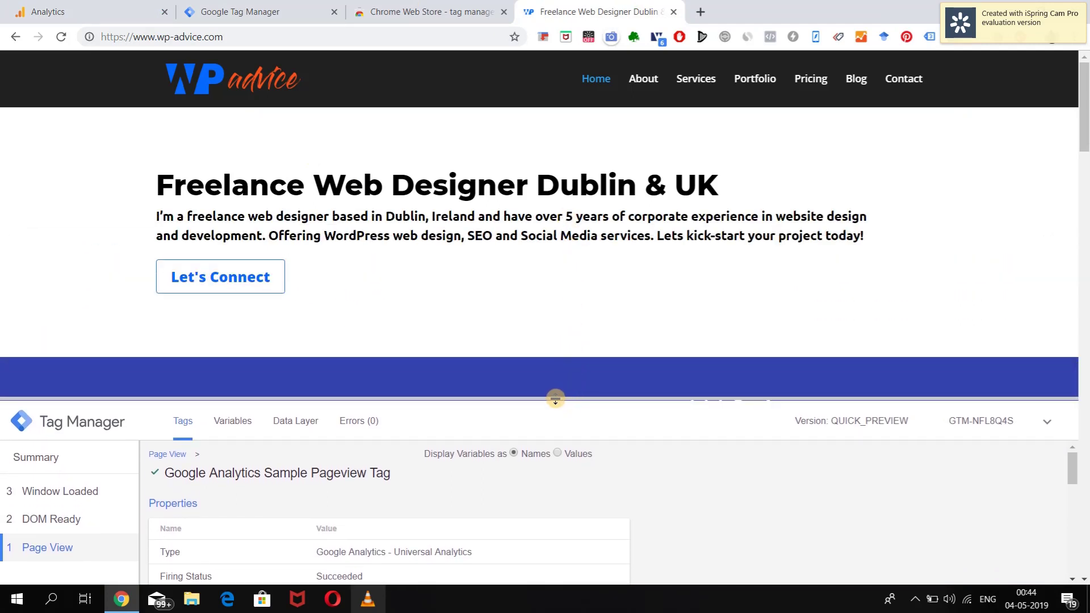
click(275, 13)
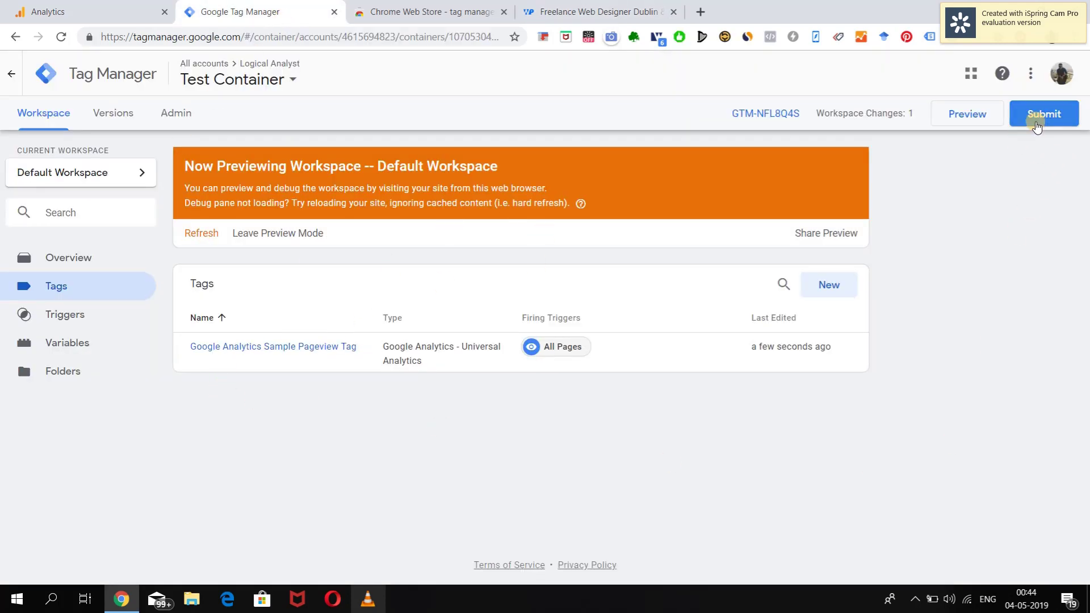
Submit and publish the Sample Pageview Tag change as Version 3 without a version description.
click(1037, 119)
click(1038, 72)
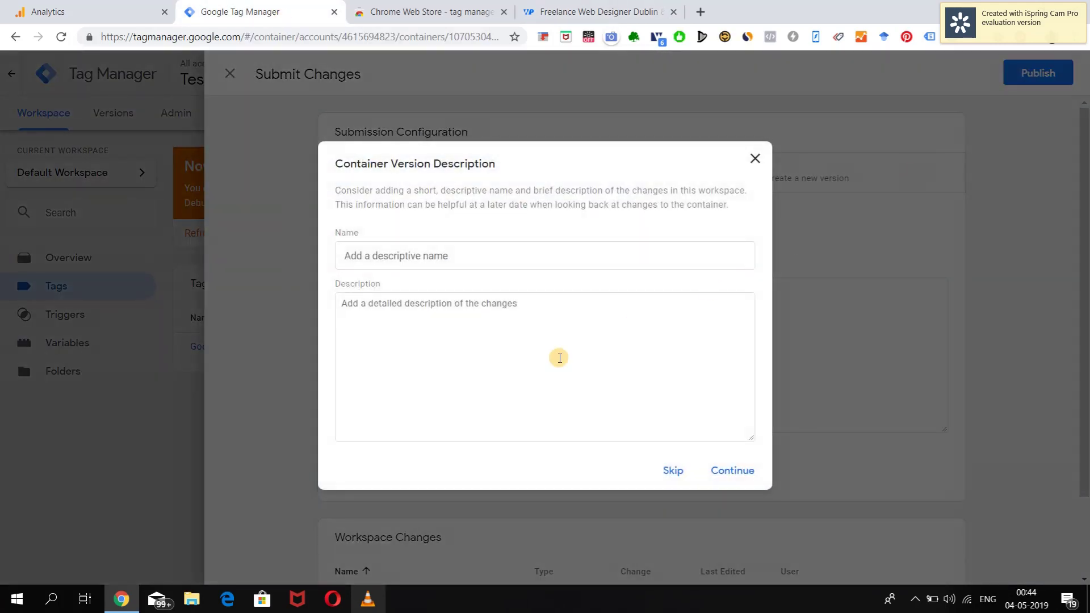
click(732, 471)
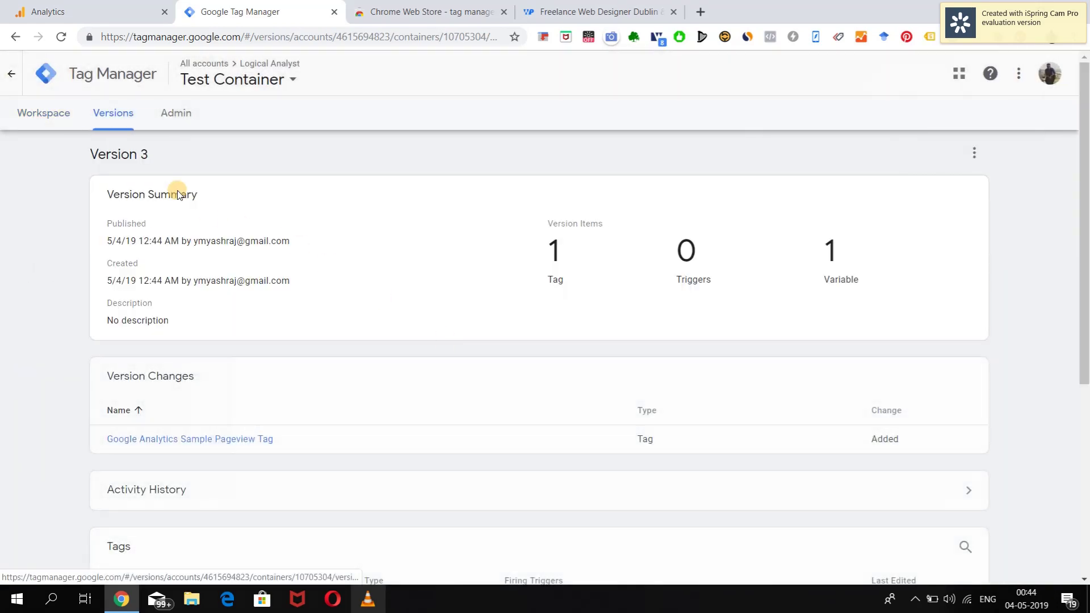
click(20, 110)
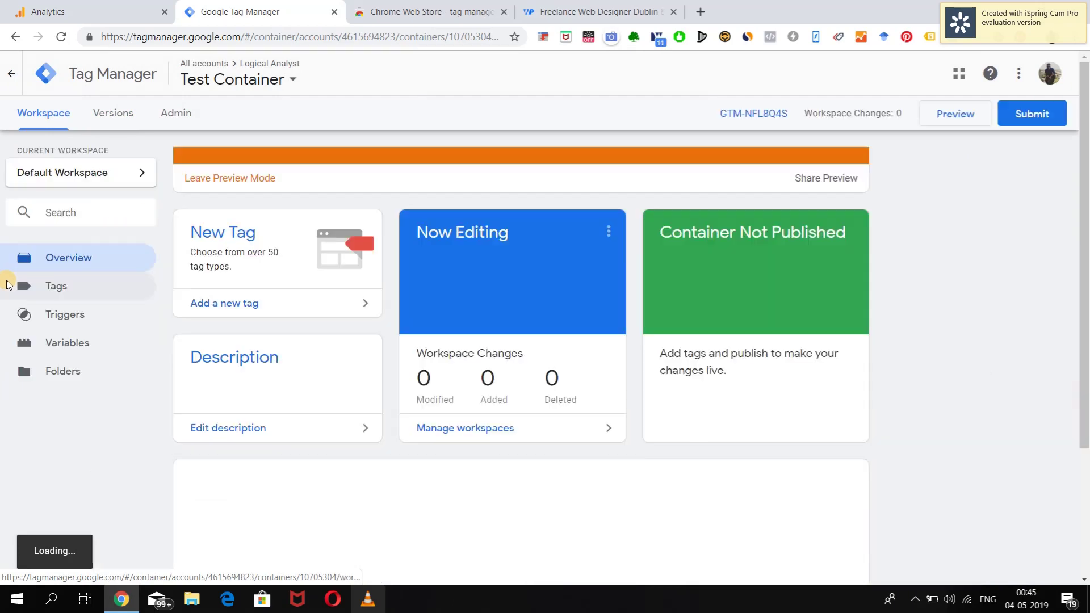
Go to the Tags list and refresh the workspace preview to show the tag firing on Page View.
click(70, 291)
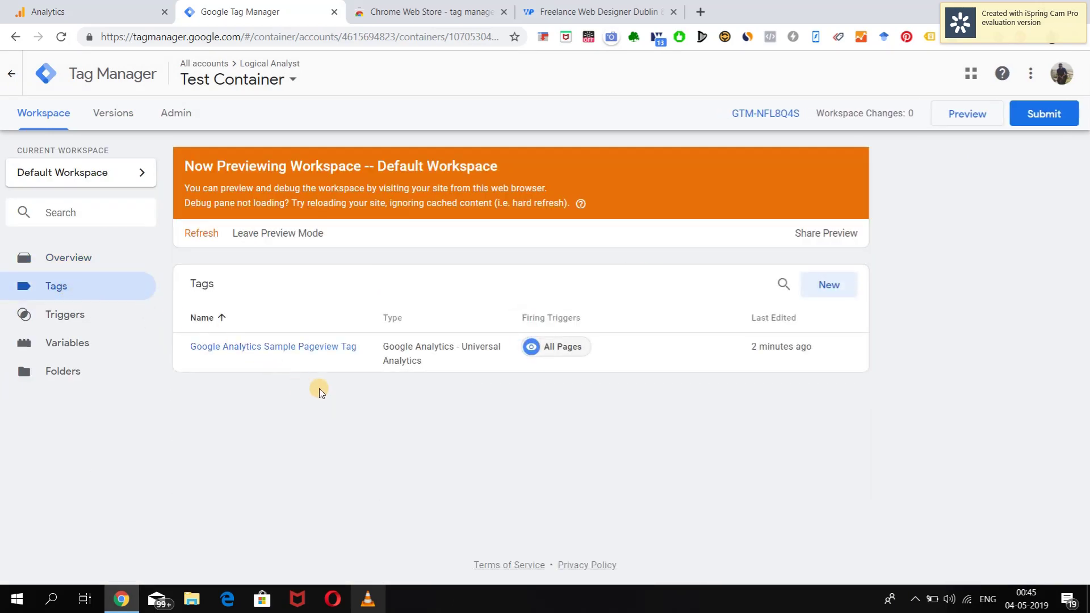
click(199, 233)
Resize the debug pane on wp-advice.com, then refresh the Default Workspace preview from Tag Manager.
click(580, 12)
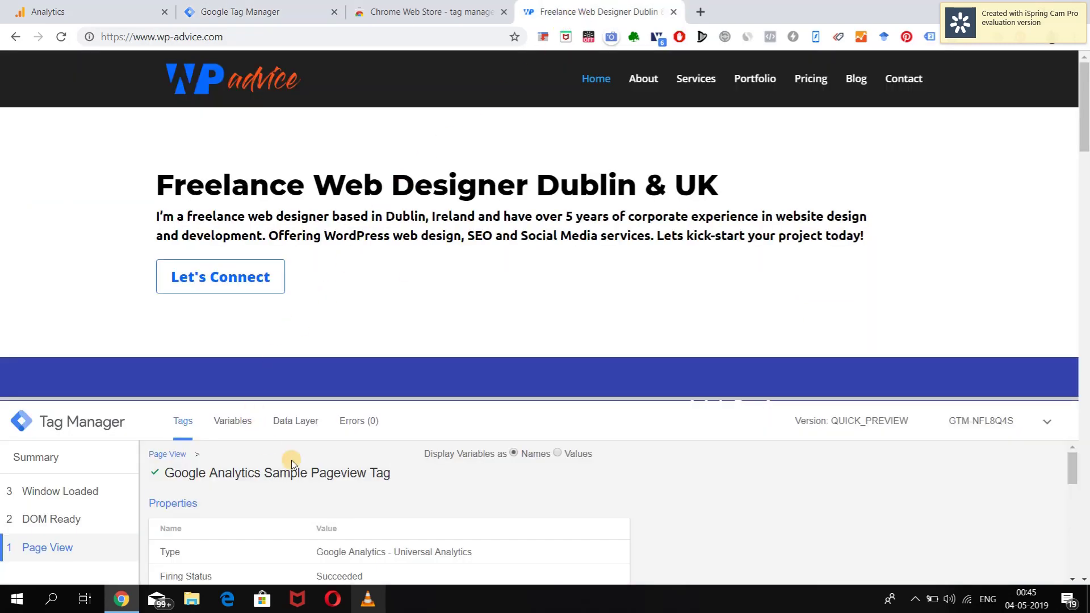
drag(554, 399, 551, 366)
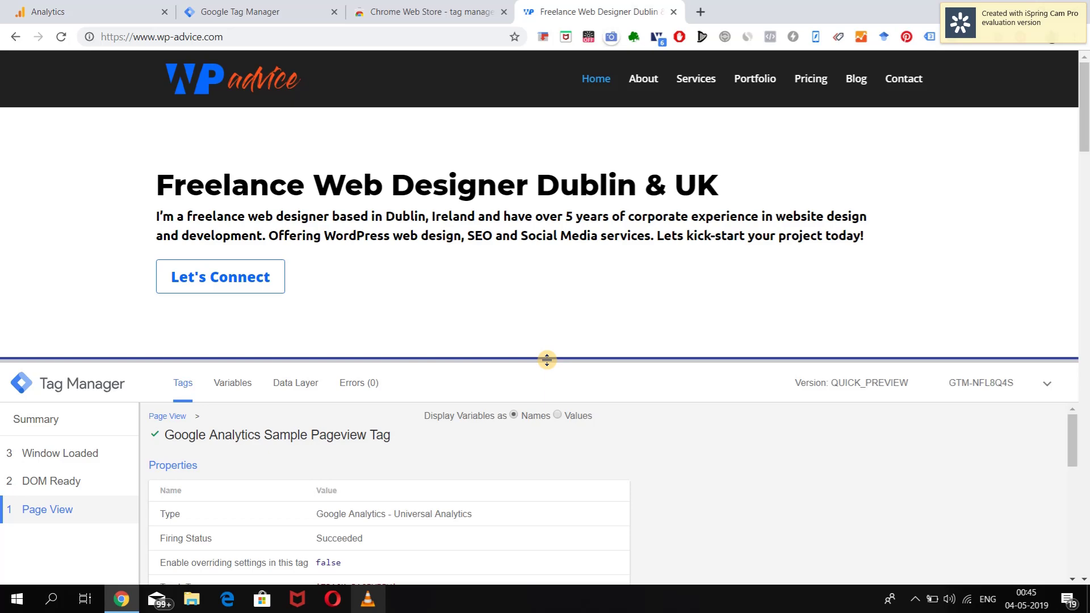
drag(552, 362, 553, 379)
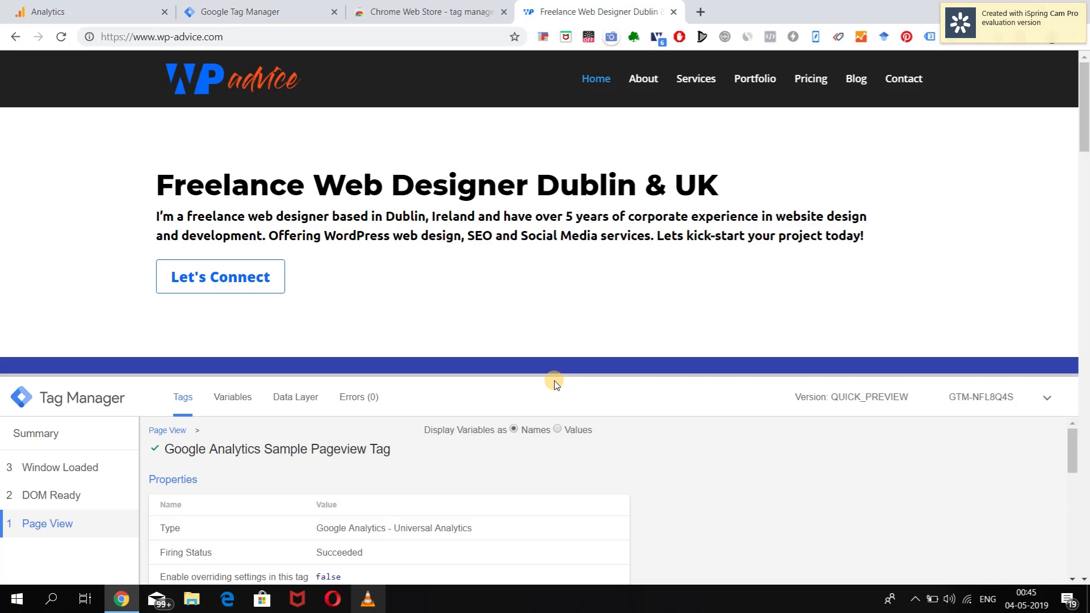
click(282, 20)
click(201, 237)
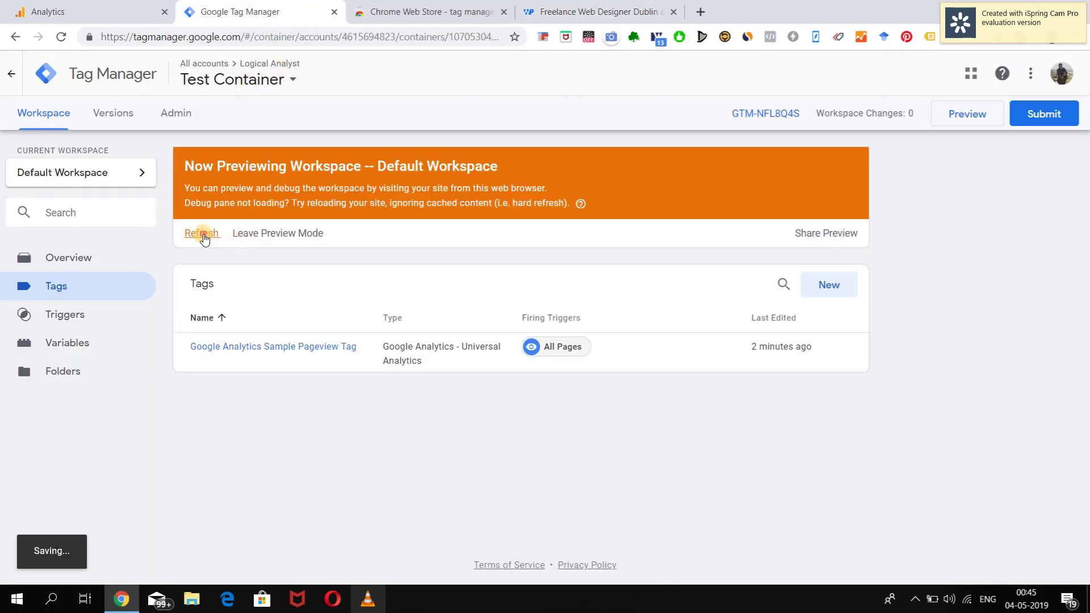